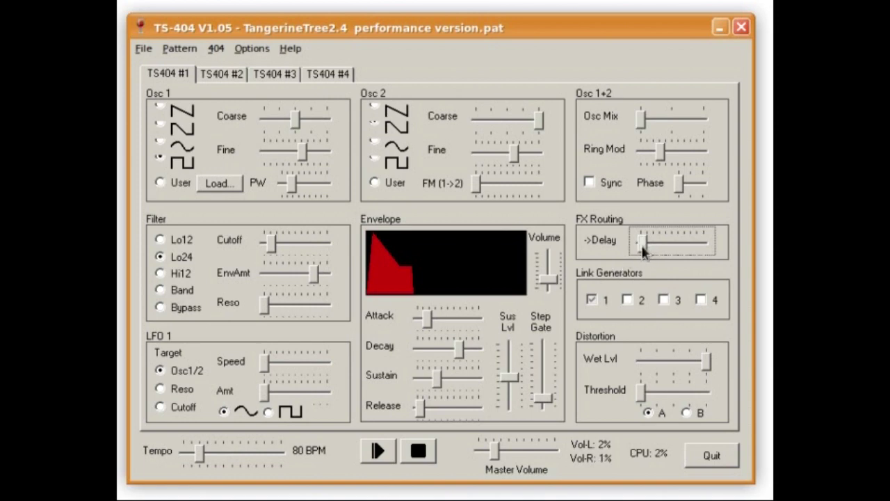
Raise the envelope volume of TS404 #1 to nearly full and its filter cutoff to about midway
click(553, 281)
drag(553, 279, 553, 258)
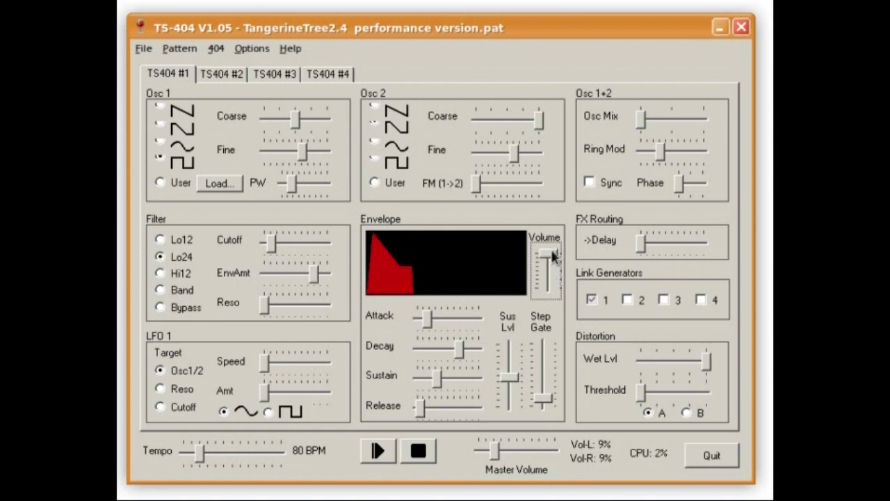
click(272, 245)
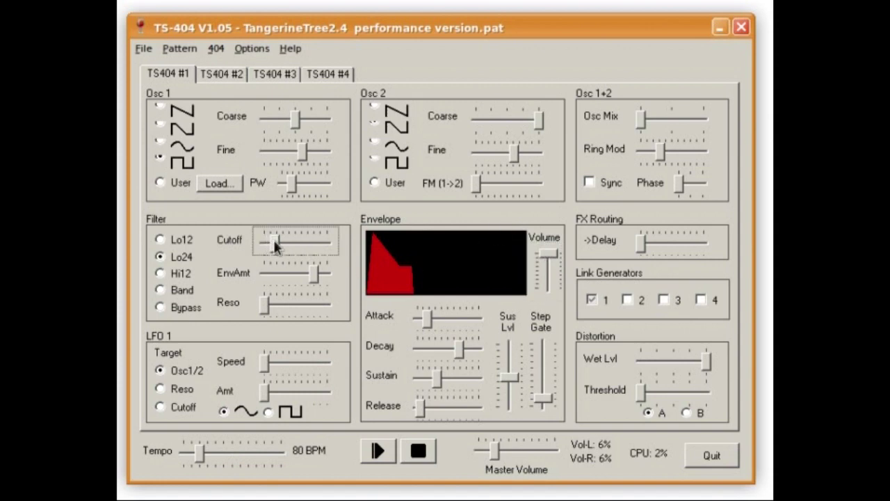
drag(278, 240, 298, 241)
Bring in TS404 #2 by raising its envelope volume to slightly above midway
click(235, 75)
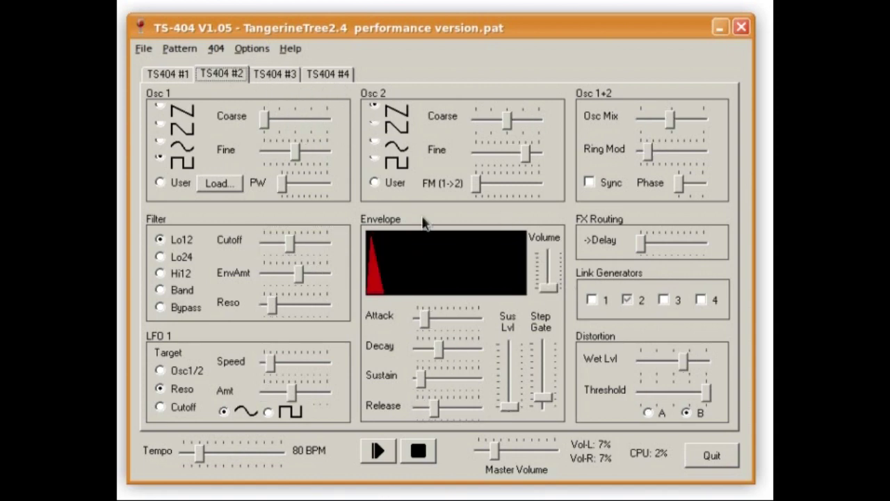
drag(550, 287, 551, 280)
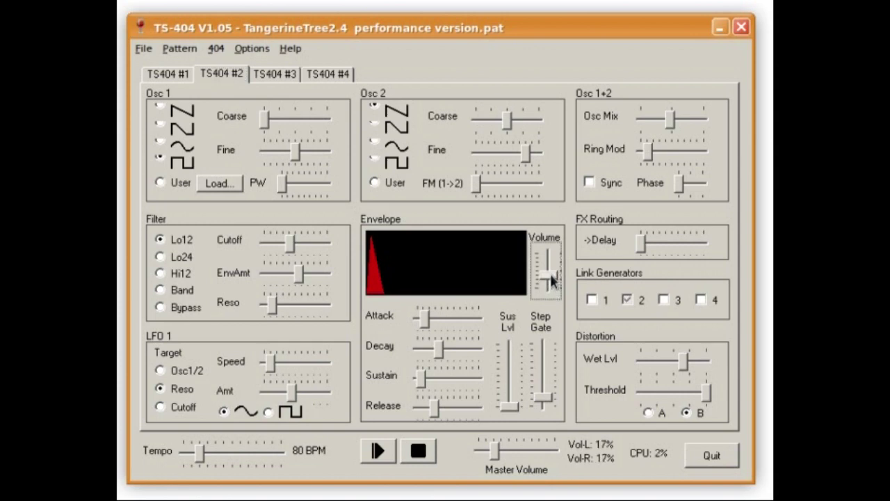
drag(550, 273, 554, 268)
On TS404 #1, set the delay send to about one-fifth, the cutoff slightly above midway and Osc Mix to the middle
click(179, 75)
click(638, 240)
drag(644, 245, 655, 242)
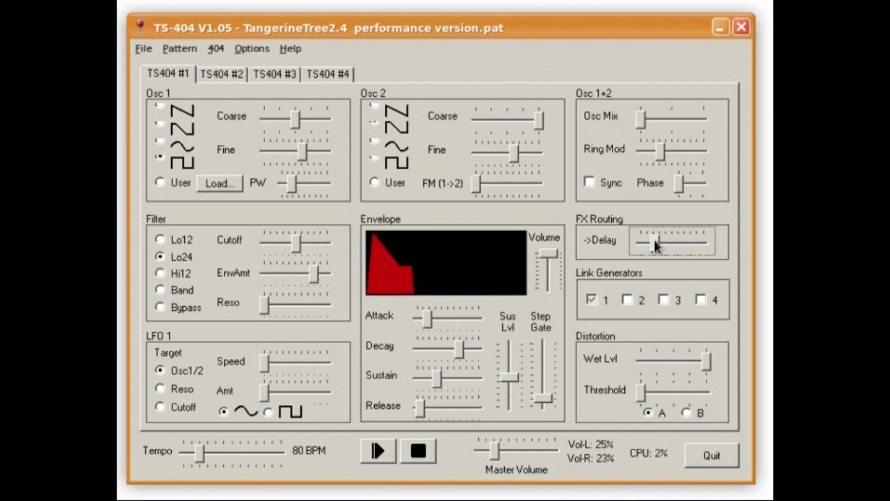
drag(294, 249, 302, 249)
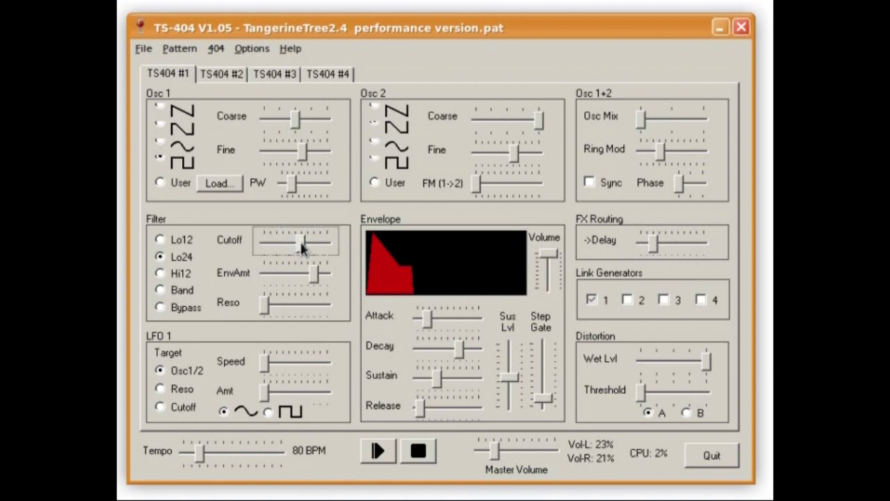
drag(640, 119, 672, 119)
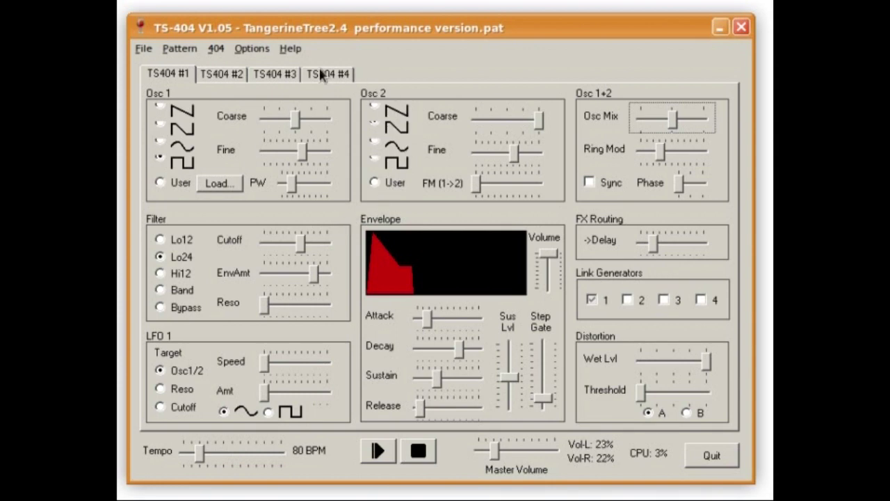
Bring in TS404 #3 at about 40% envelope volume and lower its filter cutoff to about midway
click(288, 72)
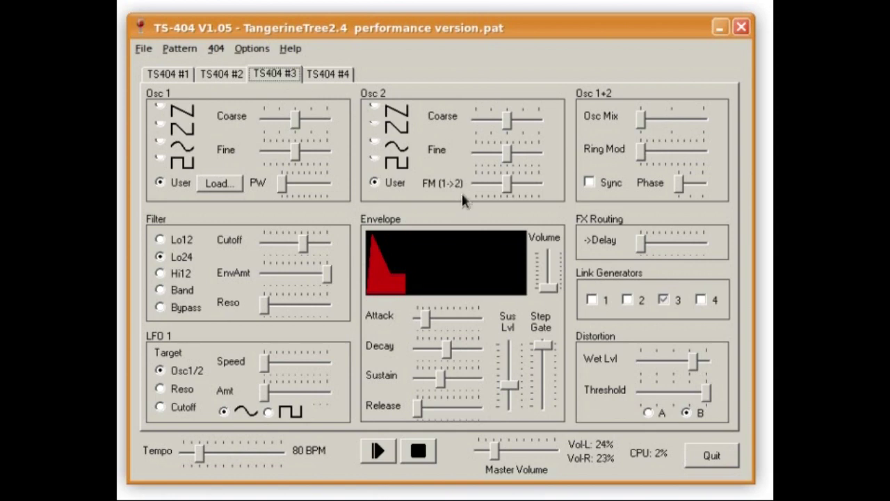
drag(549, 293, 550, 278)
click(303, 243)
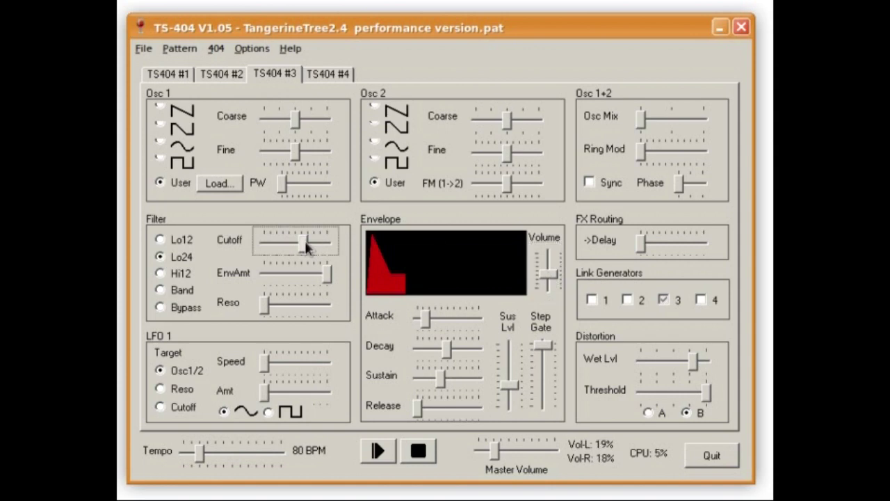
drag(303, 242, 297, 242)
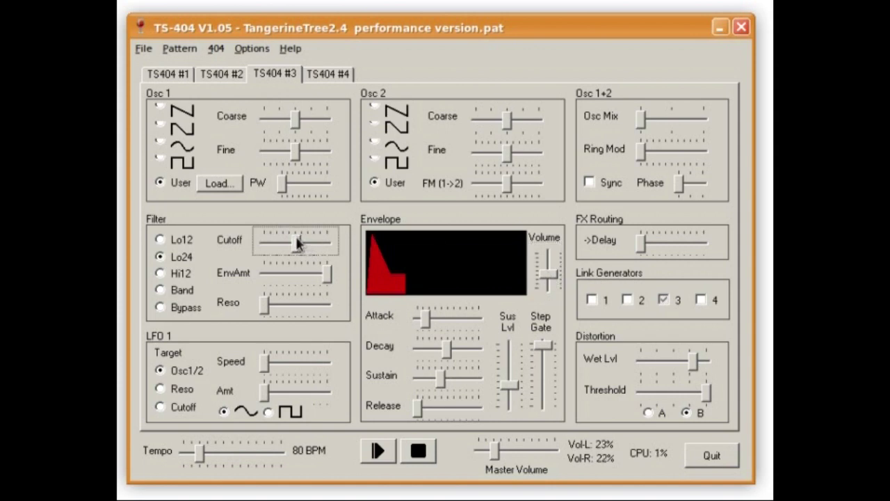
On TS404 #3, nudge the volume up to about midway and raise the delay send to about a quarter
click(552, 276)
drag(553, 278, 551, 276)
click(644, 250)
drag(643, 250, 658, 251)
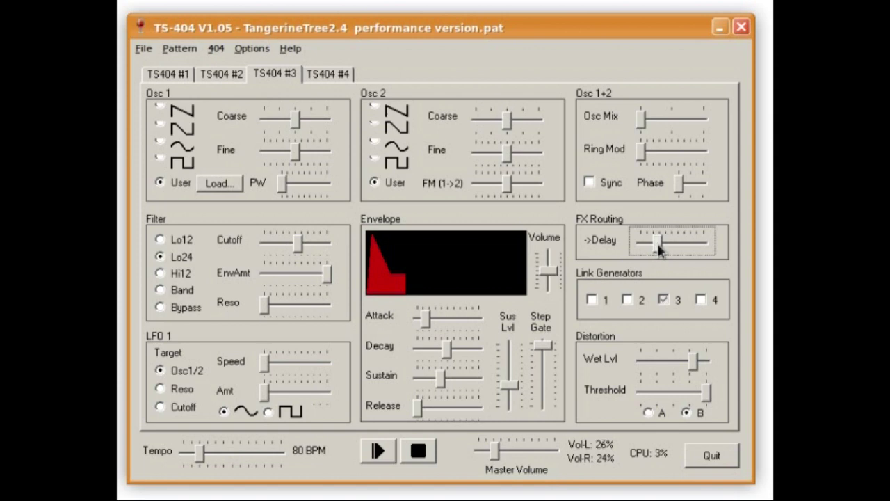
Examine the note pattern of TS404 #3 in the Step editor, then close the editor
click(187, 48)
click(184, 66)
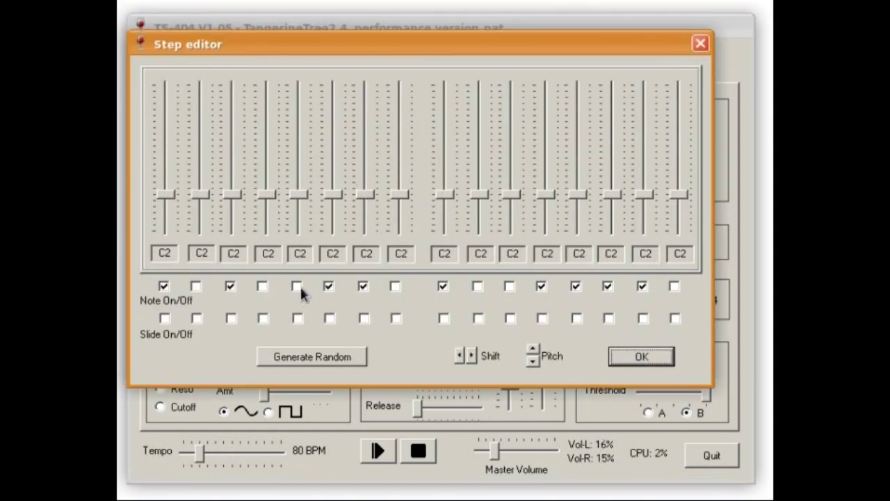
click(650, 357)
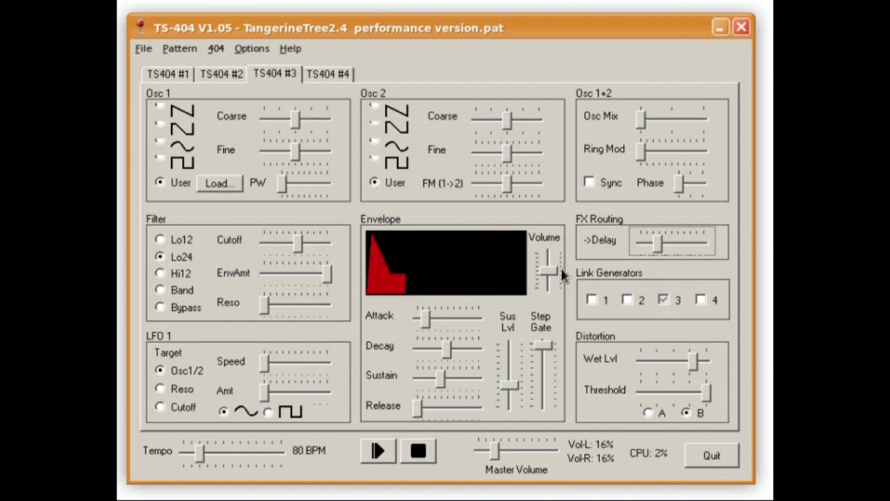
Fine-tune TS404 #3: delay send about one-third, cutoff and volume slightly above midway, and EnvAmt just below maximum
drag(298, 241, 292, 242)
drag(652, 239, 664, 245)
drag(296, 241, 299, 243)
drag(328, 275, 323, 273)
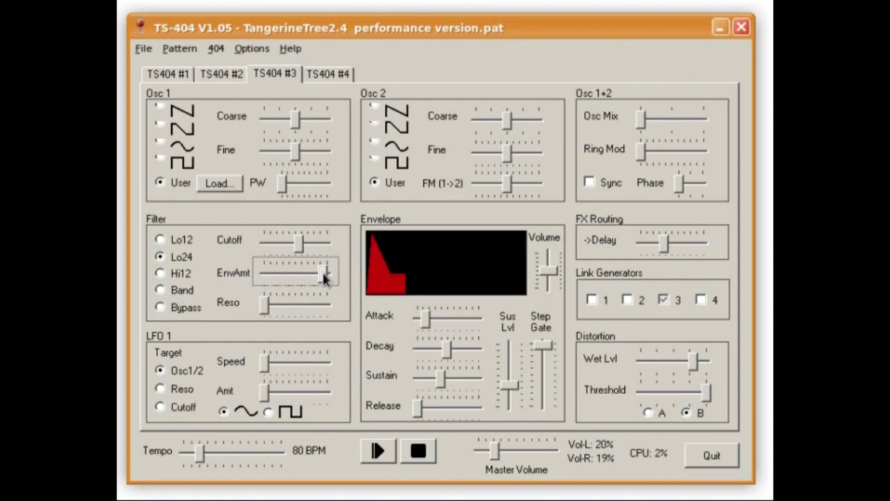
click(558, 276)
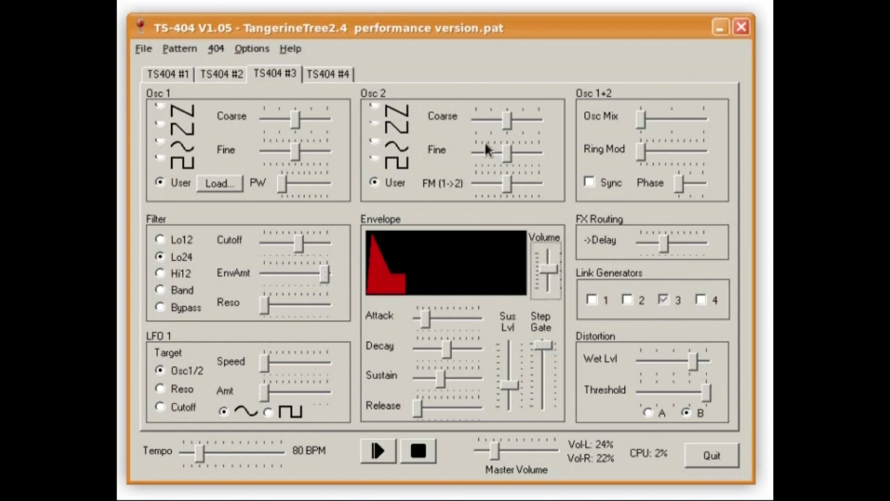
Bring in TS404 #4 by raising its envelope volume to about midway
click(336, 75)
click(562, 291)
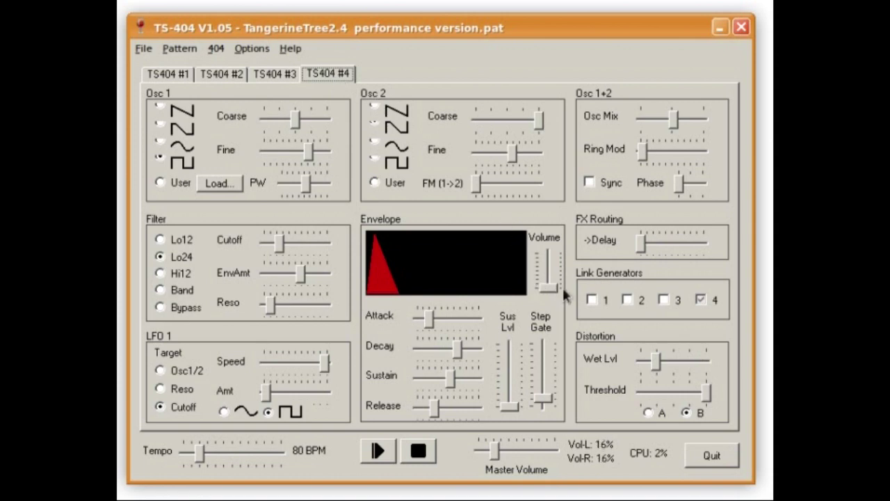
drag(557, 287, 552, 277)
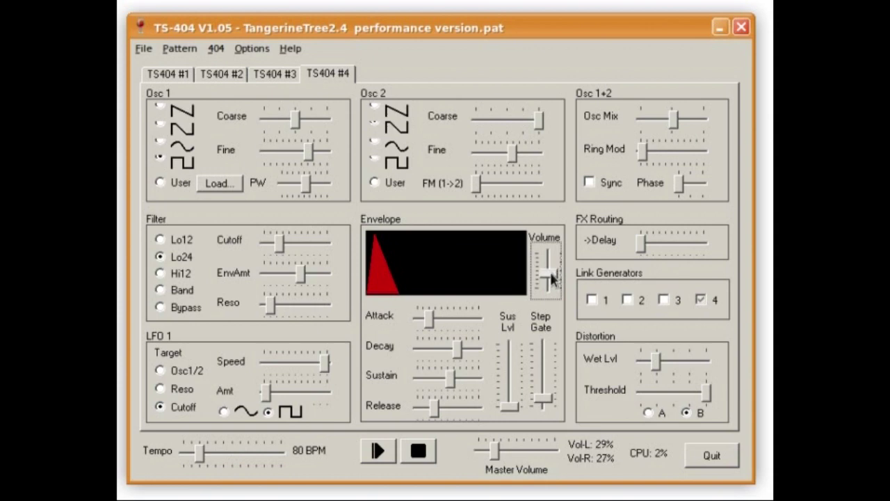
drag(550, 274, 549, 270)
Sweep the TS404 #4 filter cutoff up and back to about a quarter, with EnvAmt raised to about three-quarters
drag(279, 243, 307, 256)
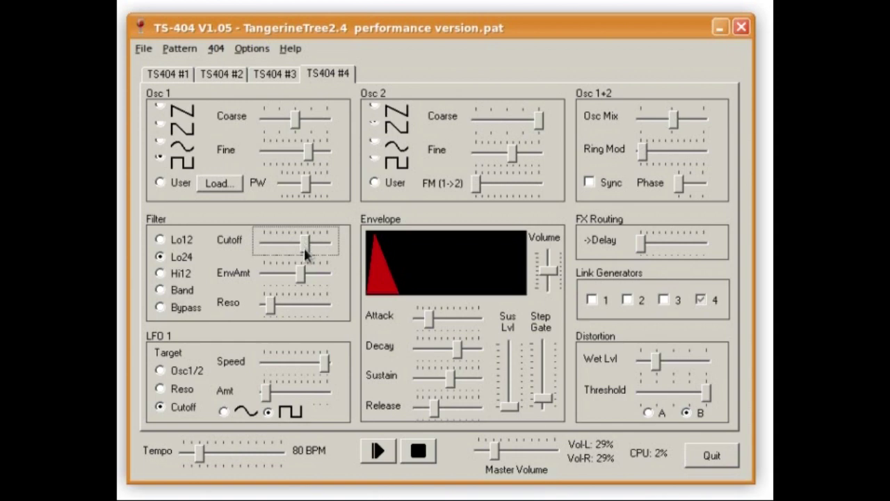
click(301, 278)
drag(306, 278, 311, 280)
drag(304, 246, 278, 238)
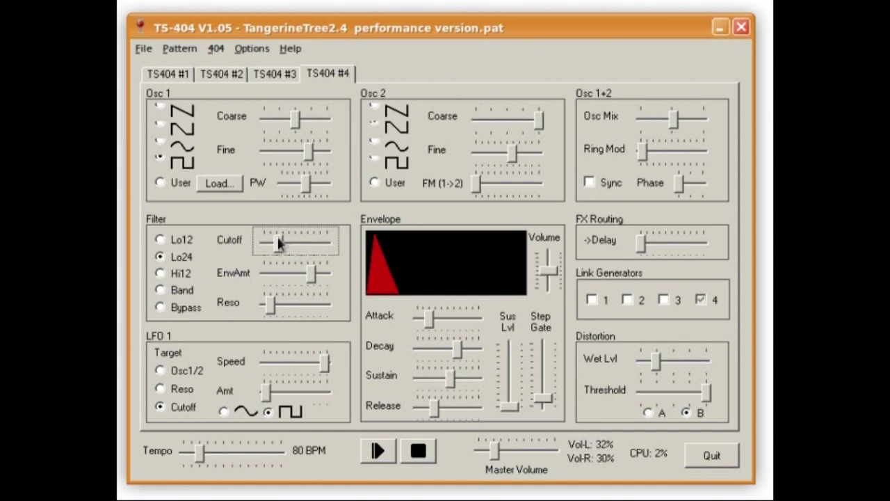
Set the delay send of TS404 #4 to about a quarter and open its filter cutoff to about three-quarters
mouse_move(637, 246)
mouse_down()
mouse_move(657, 249)
mouse_move(653, 240)
mouse_up()
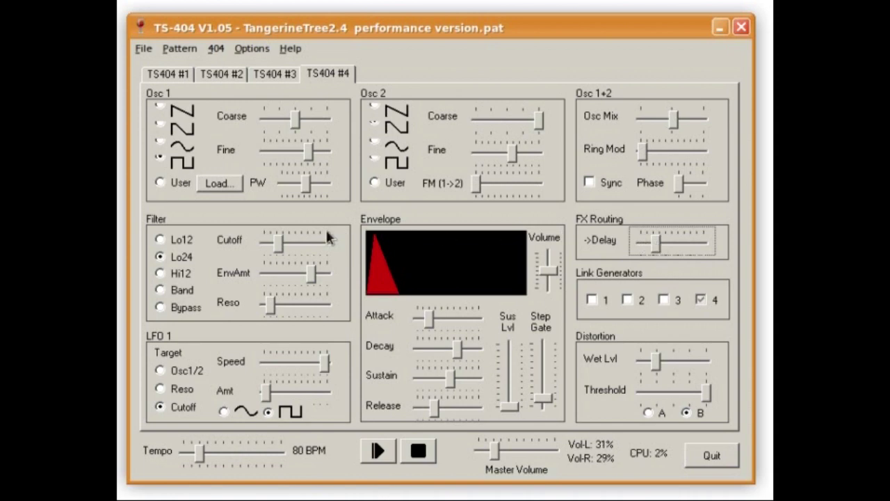
click(276, 240)
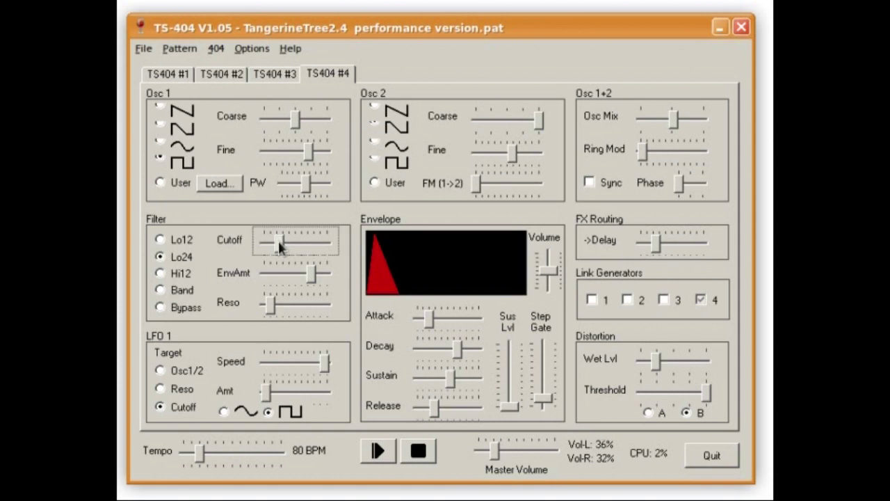
drag(279, 240, 312, 248)
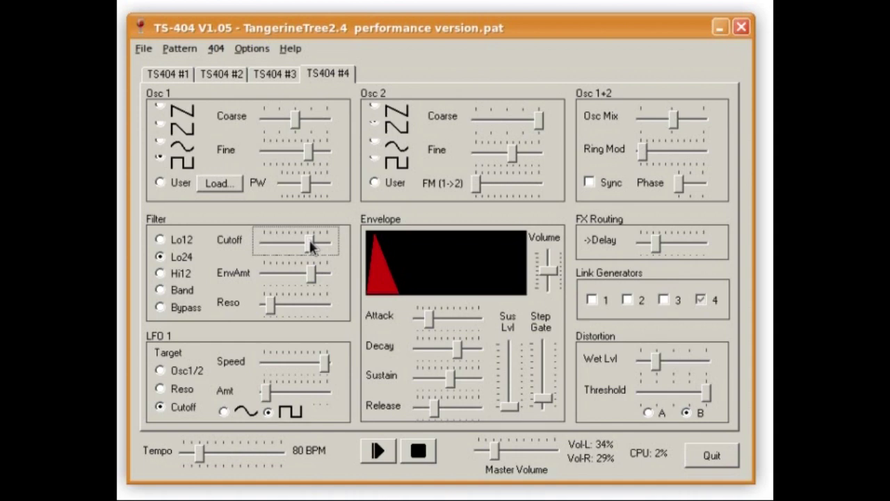
Reduce the TS404 #4 filter EnvAmt to about two-thirds and its cutoff to about one-third
drag(314, 274, 301, 276)
mouse_move(303, 275)
mouse_down()
mouse_move(326, 274)
mouse_move(306, 274)
mouse_up()
drag(310, 242, 308, 246)
drag(304, 242, 287, 240)
Raise the Step Gate of TS404 #4 to about 40% and its filter cutoff to about 60%
click(549, 391)
drag(551, 395, 545, 379)
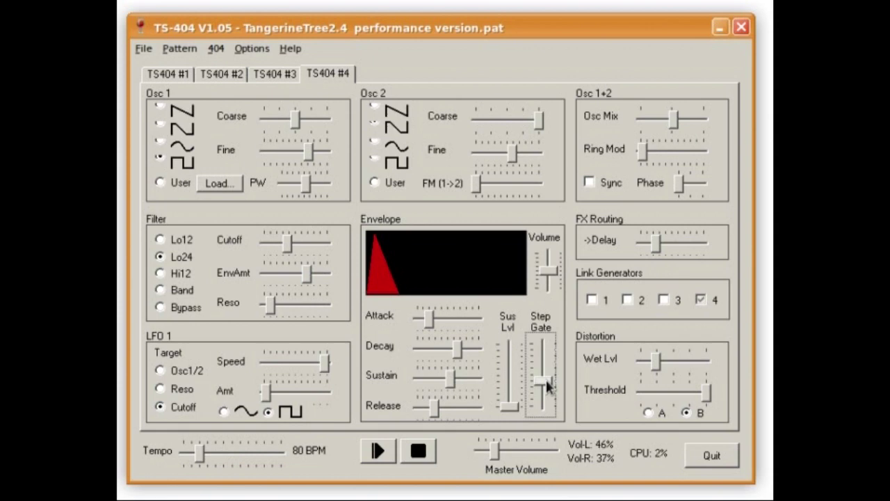
click(288, 242)
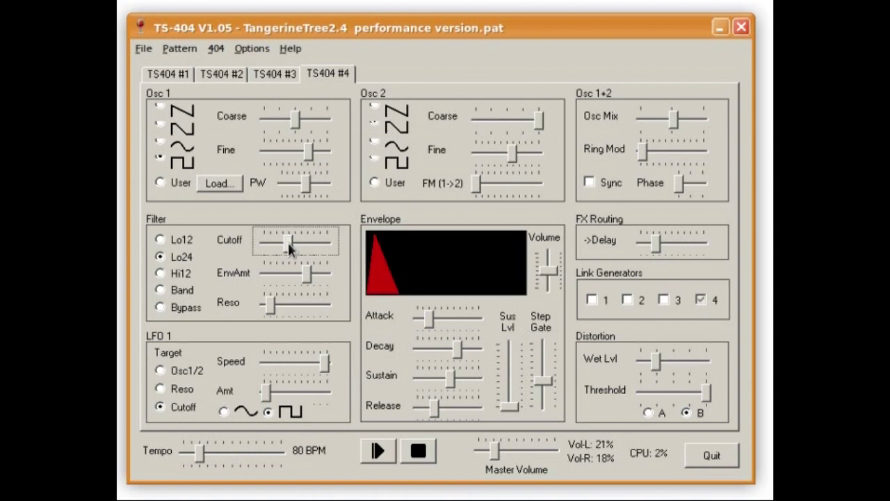
drag(290, 242, 302, 241)
Drop the Step Gate of TS404 #4 to near minimum, lengthen the release slightly and open the cutoff to about three-quarters
drag(548, 379, 547, 404)
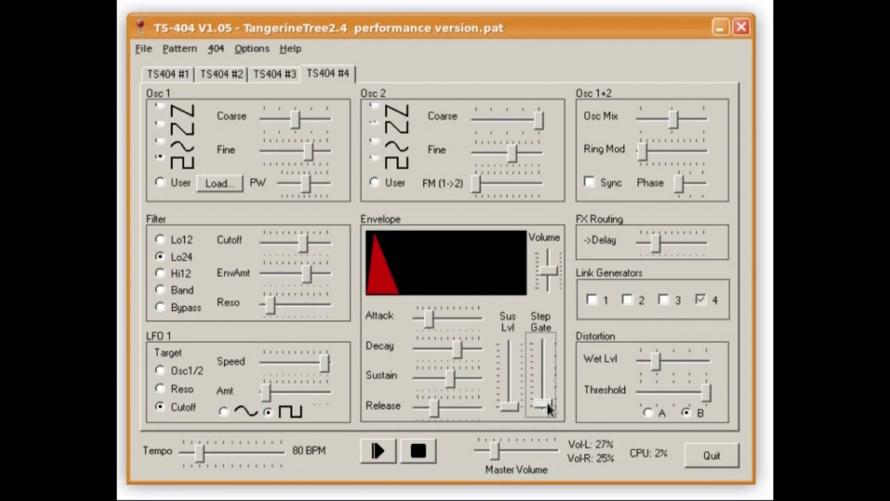
click(438, 412)
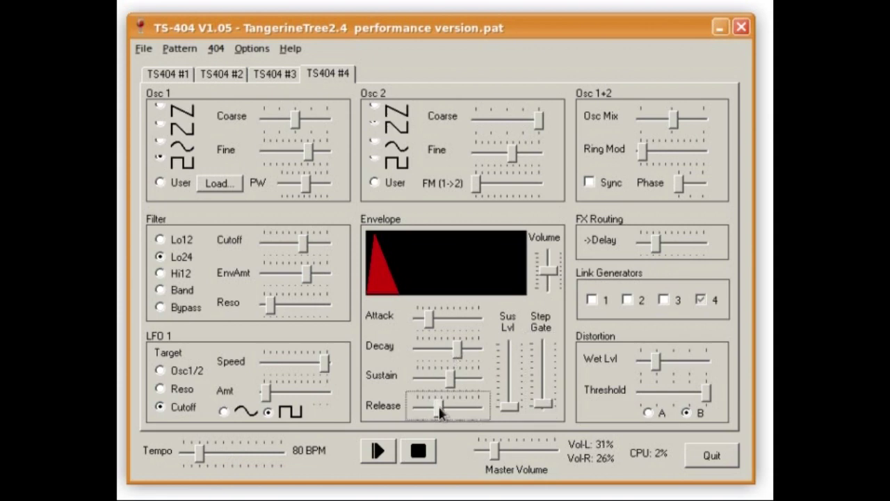
click(304, 243)
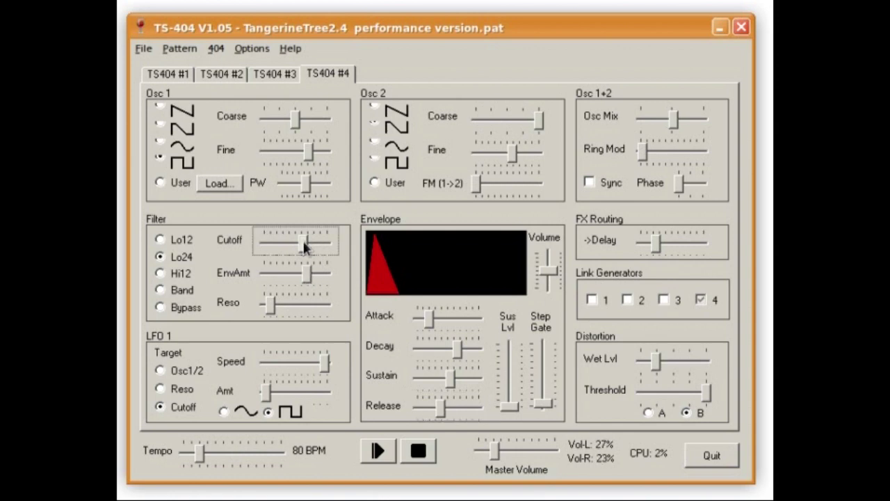
drag(305, 242, 312, 242)
Reshape the TS404 #4 envelope with minimum attack, maximum decay, and sustain and release both at about 80%
drag(440, 409, 462, 410)
click(451, 376)
drag(463, 408, 472, 410)
drag(429, 318, 418, 316)
click(457, 346)
drag(458, 346, 480, 349)
On TS404 #4, set cutoff to about 30%, EnvAmt to about 85%, decay to about three-quarters and Step Gate to minimum
drag(314, 245, 284, 240)
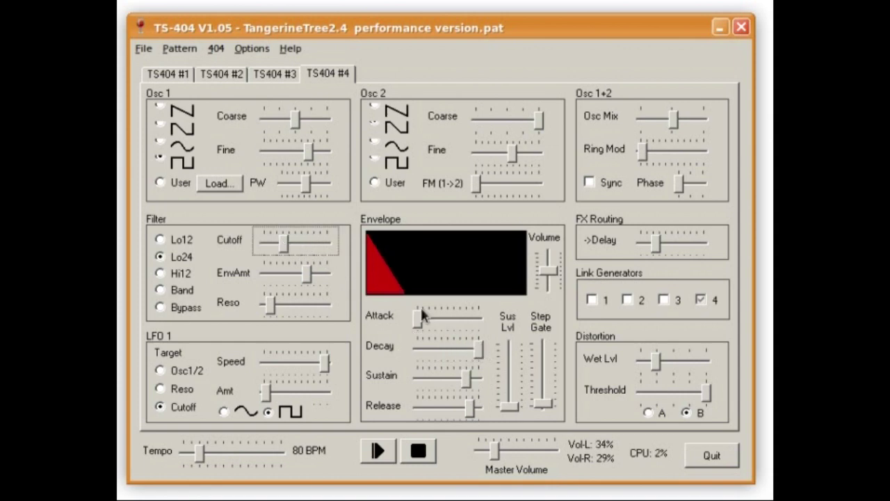
mouse_move(477, 346)
mouse_down()
mouse_move(465, 352)
mouse_move(438, 341)
mouse_move(483, 349)
mouse_up()
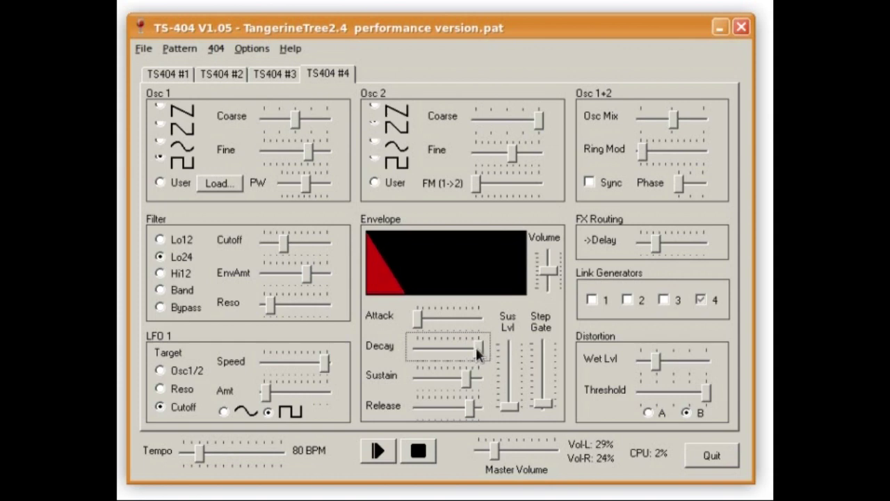
drag(319, 277, 326, 278)
drag(481, 349, 466, 353)
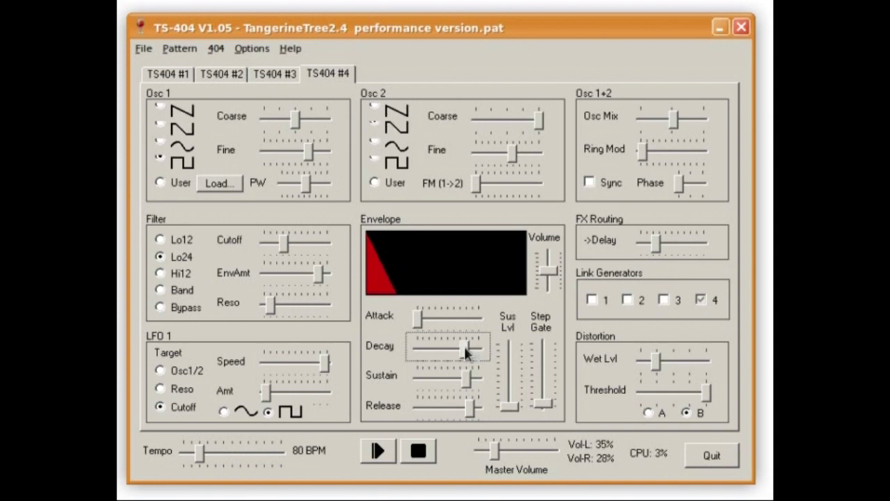
drag(546, 402, 546, 405)
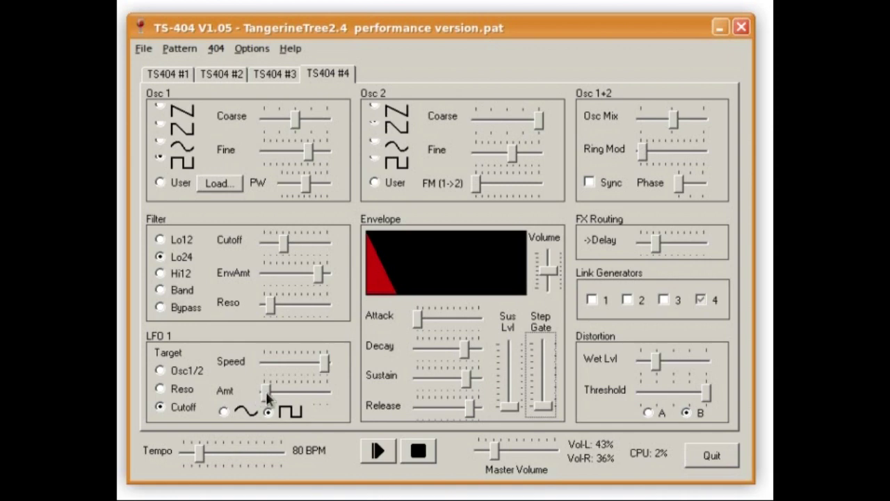
Increase the LFO 1 amount on TS404 #4 to about 40%, keeping its speed near maximum
mouse_move(265, 392)
mouse_down()
mouse_move(276, 395)
mouse_move(268, 391)
mouse_up()
drag(324, 369, 320, 365)
mouse_move(268, 392)
mouse_down()
mouse_move(306, 397)
mouse_move(283, 398)
mouse_up()
mouse_move(320, 362)
mouse_down()
mouse_move(308, 362)
mouse_move(316, 362)
mouse_move(290, 391)
mouse_move(296, 359)
mouse_move(323, 361)
mouse_up()
Close the TS404 #4 filter cutoff to about 10% and slow LFO 1 to about 70% speed
drag(280, 247, 270, 247)
click(321, 368)
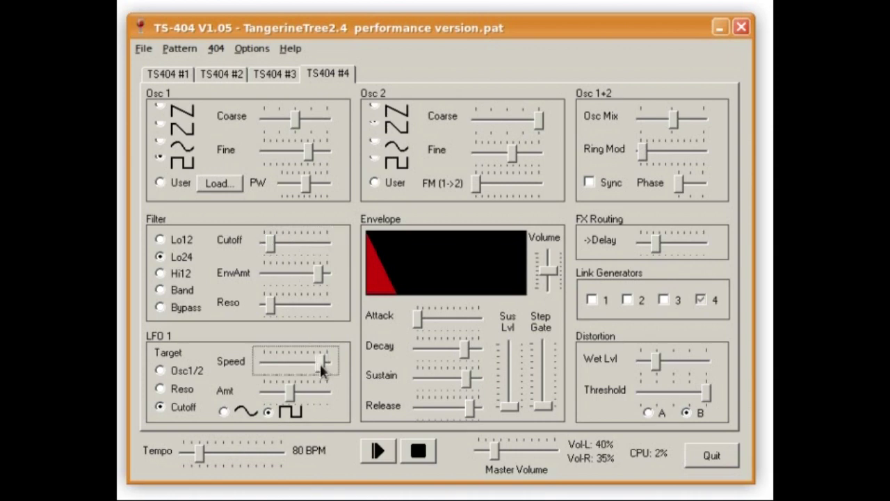
drag(314, 361, 304, 361)
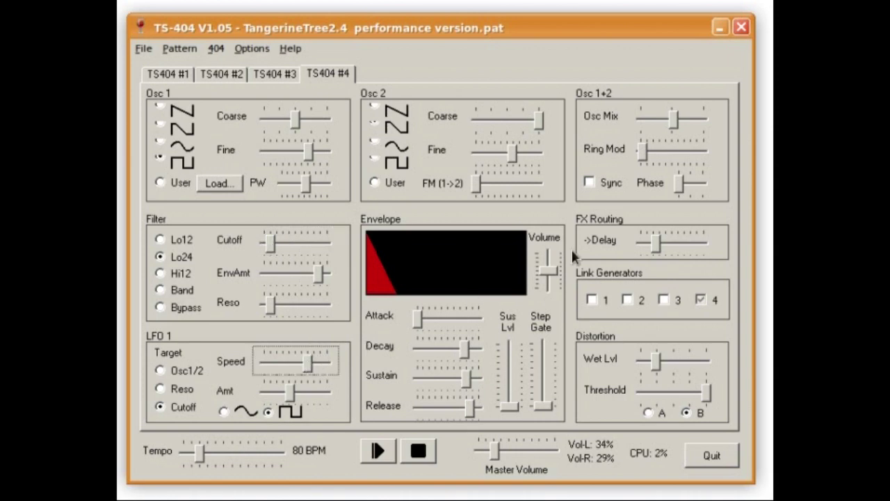
Raise Ring Mod on TS404 #4 to about 60% and switch LFO 1 to a sine wave with faster speed and moderate amount
drag(642, 151, 682, 162)
drag(290, 392, 279, 394)
click(223, 411)
drag(312, 362, 312, 364)
drag(278, 393, 303, 394)
drag(318, 363, 291, 396)
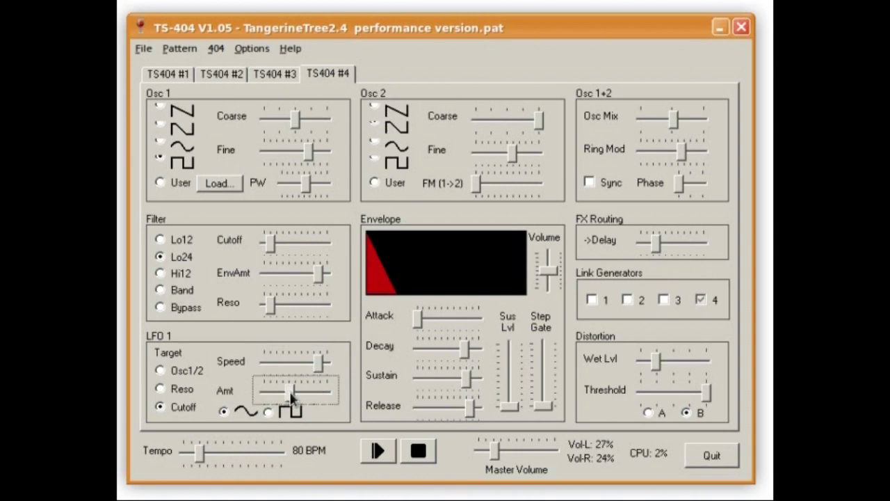
Open the TS404 #4 cutoff to about two-thirds while reducing LFO 1 to about 75% speed and 10% amount
drag(318, 363, 311, 363)
drag(270, 242, 300, 242)
drag(301, 389, 271, 387)
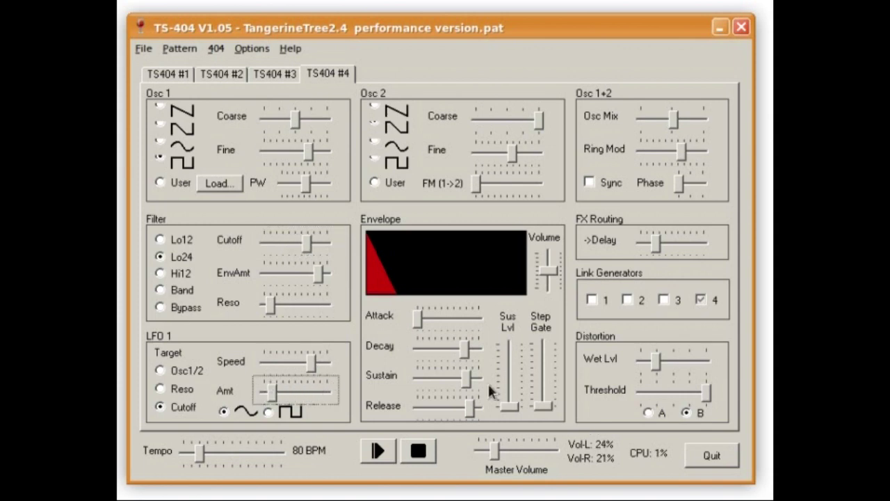
Close the TS404 #4 cutoff and lower its volume to near minimum, with the delay send raised to about 40%
click(547, 408)
mouse_move(657, 252)
mouse_down()
mouse_move(675, 252)
mouse_move(666, 244)
mouse_up()
drag(306, 242, 292, 243)
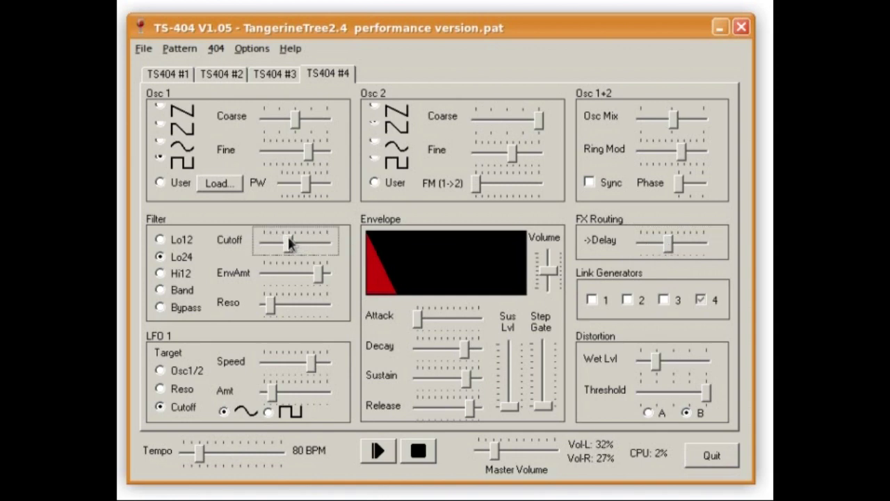
drag(288, 237, 269, 237)
drag(551, 274, 554, 289)
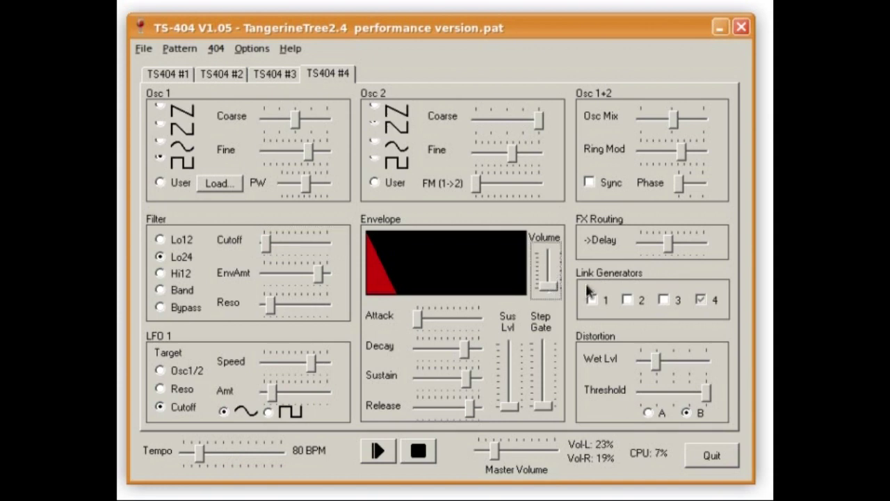
Turn on oscillator Sync for TS404 #4, reduce the delay send to about 30% and raise Step Gate to about 15%
mouse_move(669, 245)
mouse_down()
mouse_move(650, 239)
mouse_move(660, 247)
mouse_up()
click(601, 182)
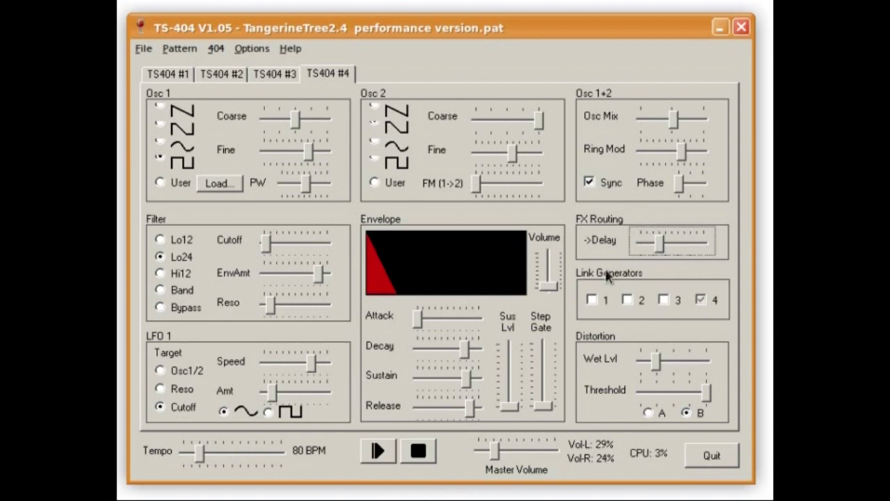
click(549, 287)
click(541, 406)
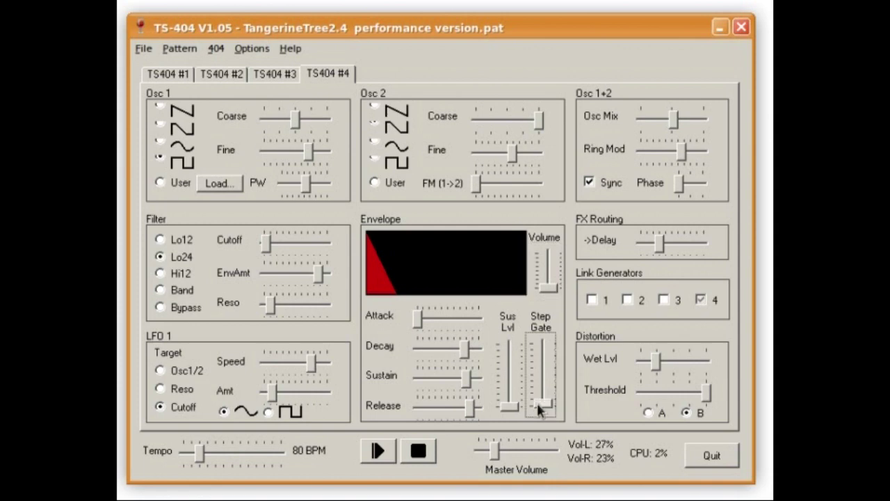
drag(544, 399, 544, 394)
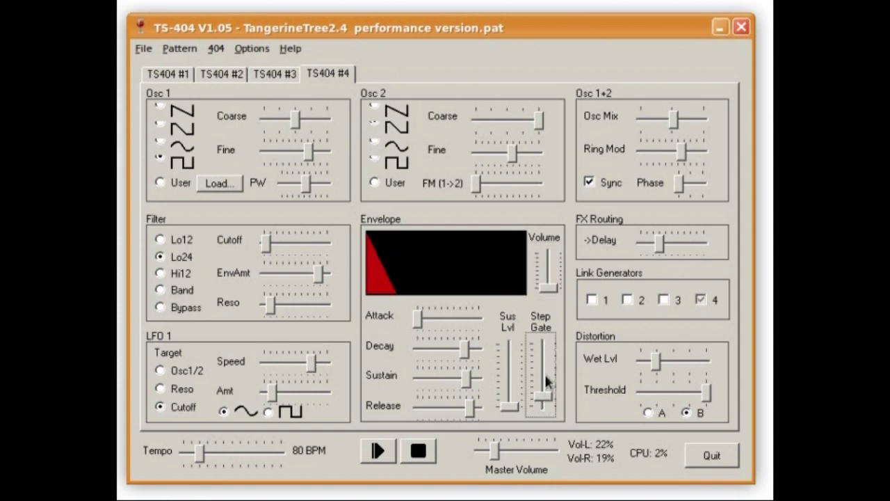
Open the TS404 #4 cutoff to about 30% with EnvAmt at maximum, and raise the volume slightly
click(266, 241)
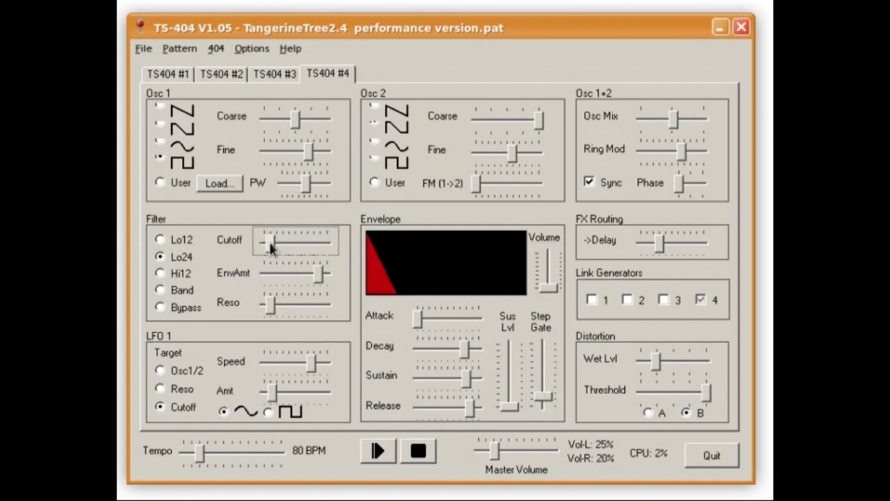
drag(279, 241, 300, 240)
drag(319, 273, 285, 243)
drag(553, 288, 552, 284)
drag(287, 243, 288, 248)
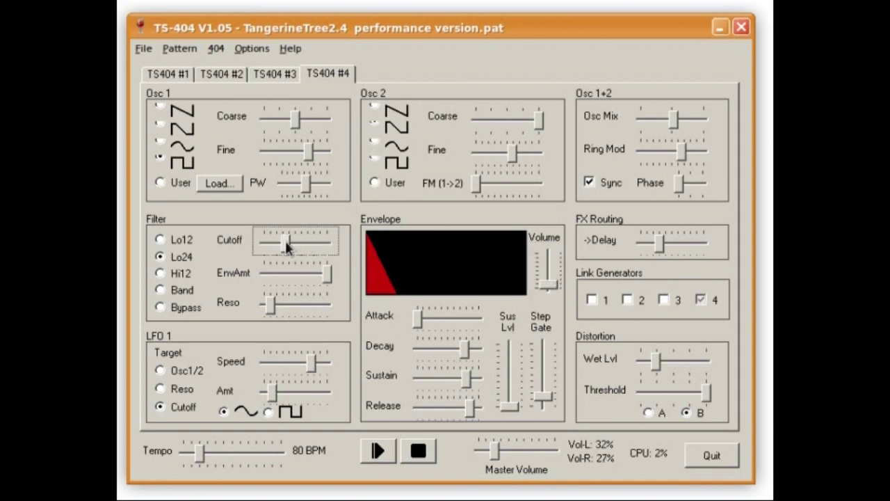
Open the TS404 #4 cutoff fully, with the delay send and volume at about 20% and Step Gate at about 10%
drag(663, 252, 655, 251)
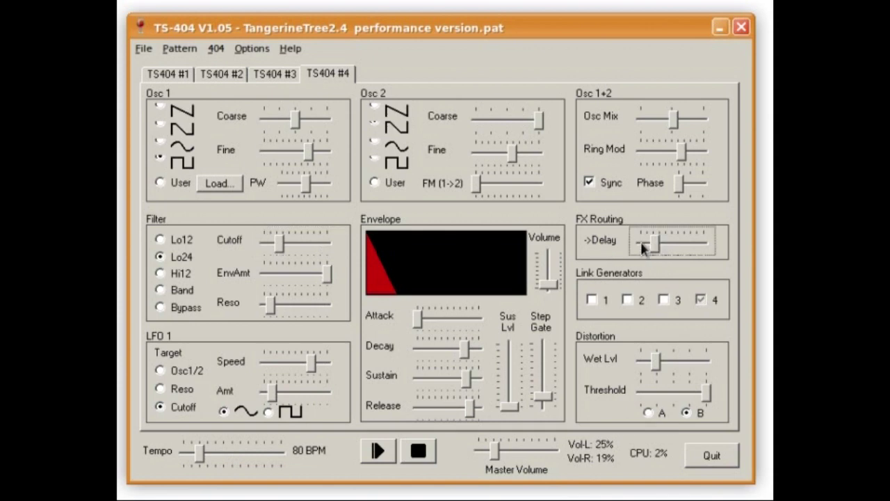
click(278, 247)
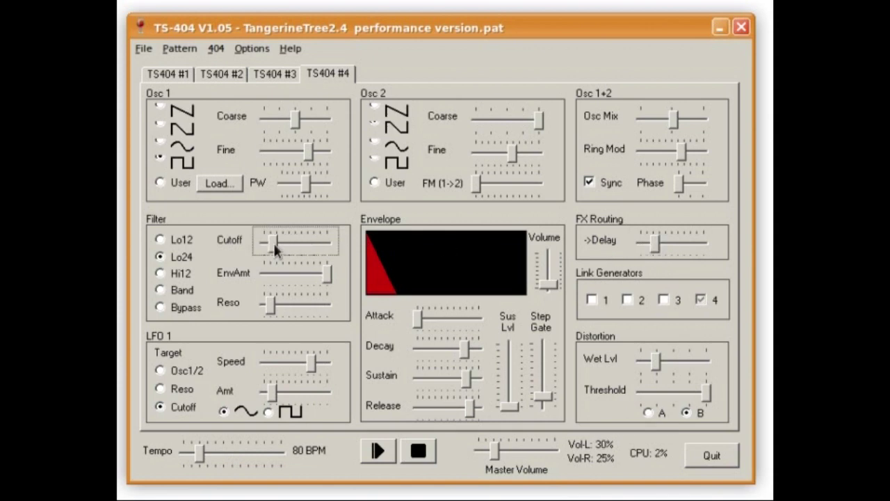
drag(281, 249, 480, 282)
click(549, 286)
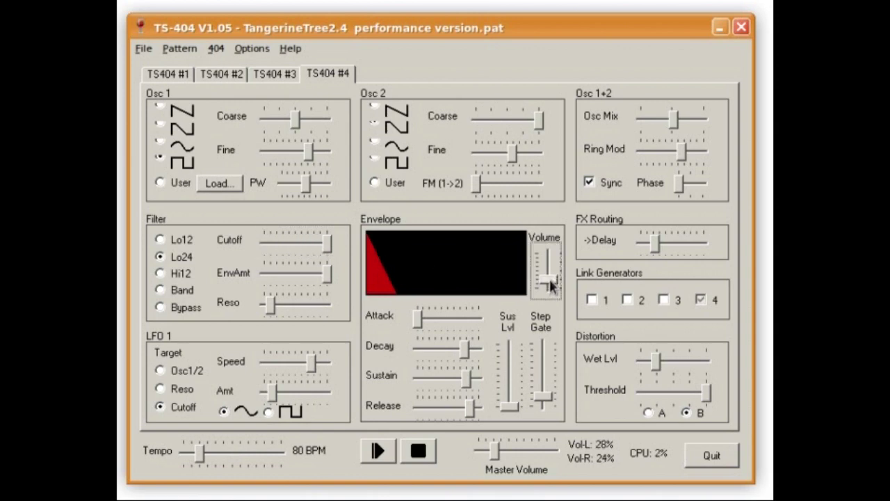
click(544, 398)
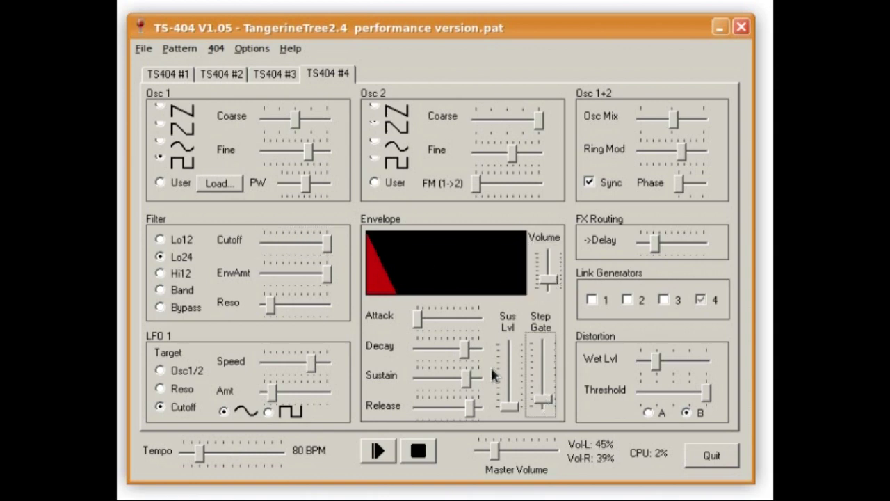
Speed up TS404 #4 LFO 1 to about 85% and bring its amount down to zero
drag(273, 392, 306, 390)
drag(314, 356, 322, 361)
click(302, 394)
drag(273, 393, 263, 389)
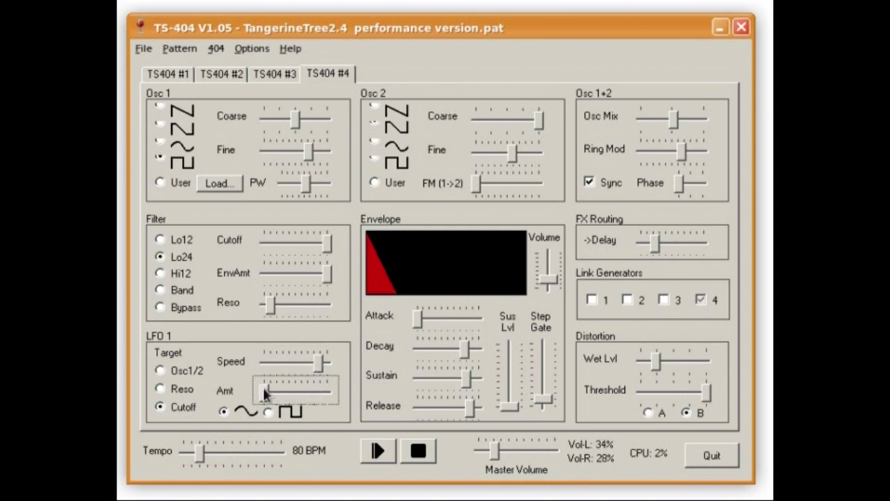
Switch the TS404 #4 filter to Band and sweep the cutoff and EnvAmt down and back up to maximum
drag(324, 241, 281, 245)
drag(329, 275, 288, 274)
drag(281, 244, 259, 277)
click(160, 289)
click(272, 276)
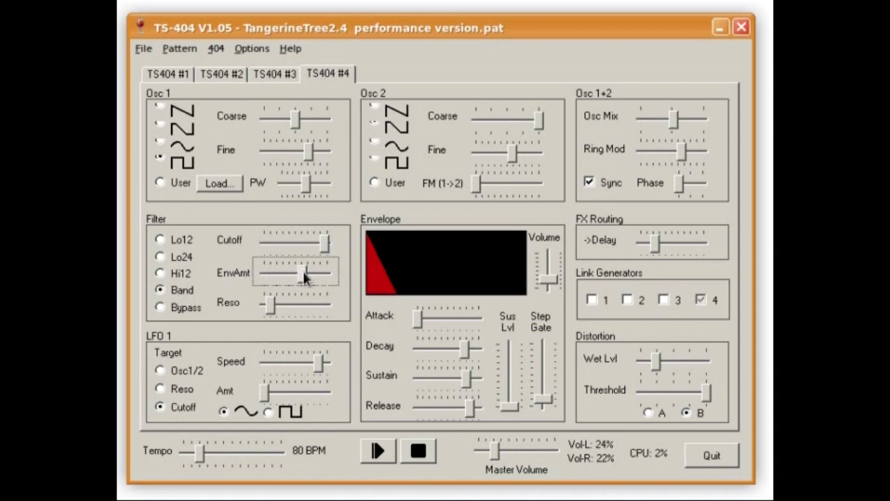
drag(324, 242, 327, 272)
click(311, 251)
drag(318, 242, 326, 242)
Raise Ring Mod on TS404 #4 to about 80% and the delay send to about 45%, lowering the volume slightly
drag(678, 146, 692, 153)
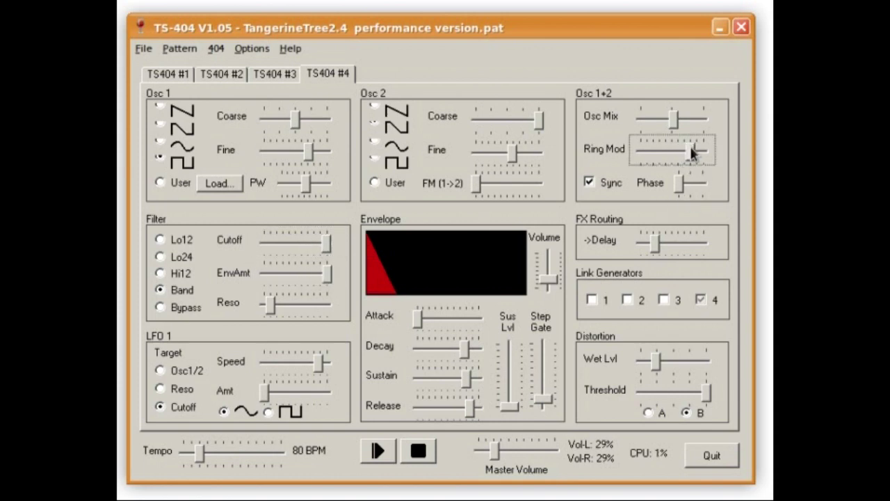
drag(653, 242, 666, 247)
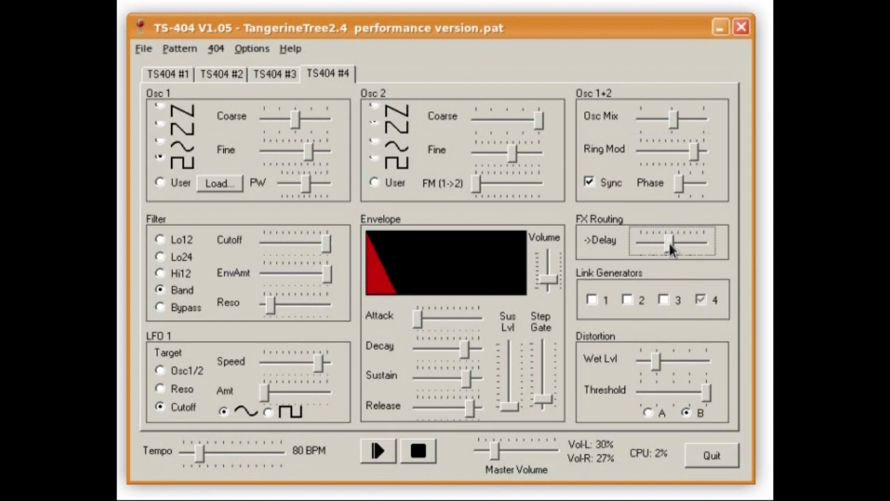
click(549, 282)
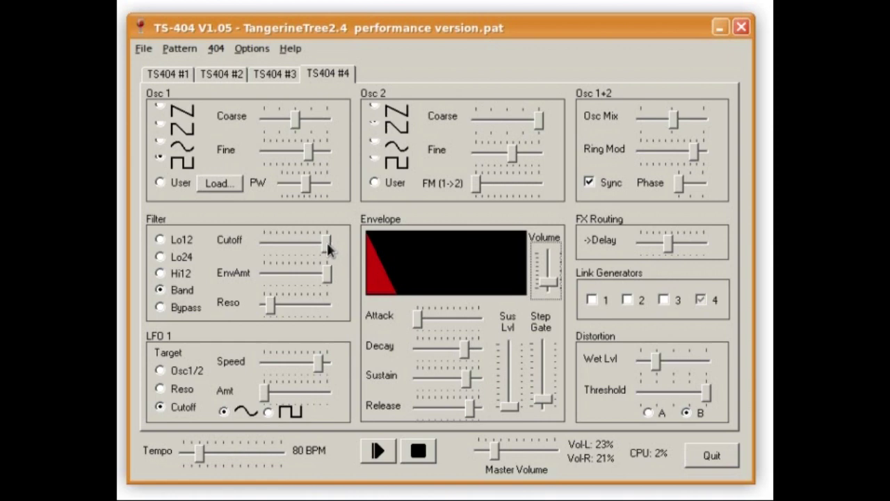
Close the TS404 #4 cutoff to about 5% and settle the volume near 10% and the delay send near 40%
drag(327, 242, 270, 241)
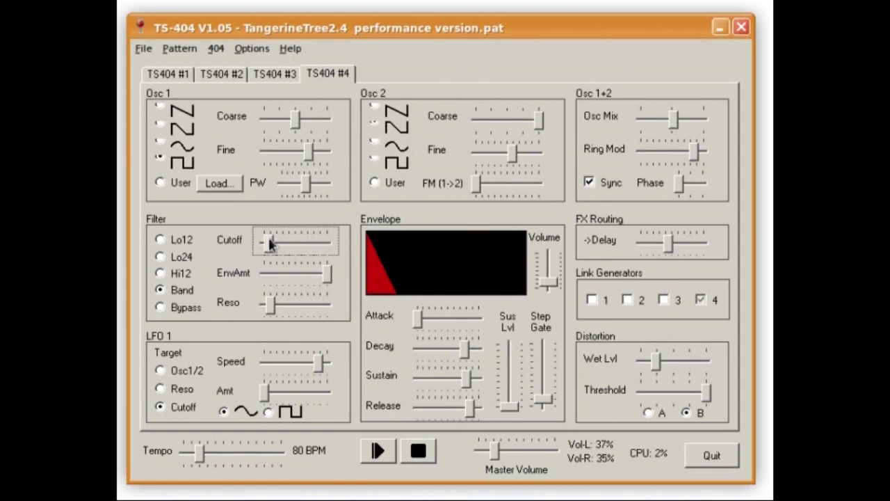
click(556, 278)
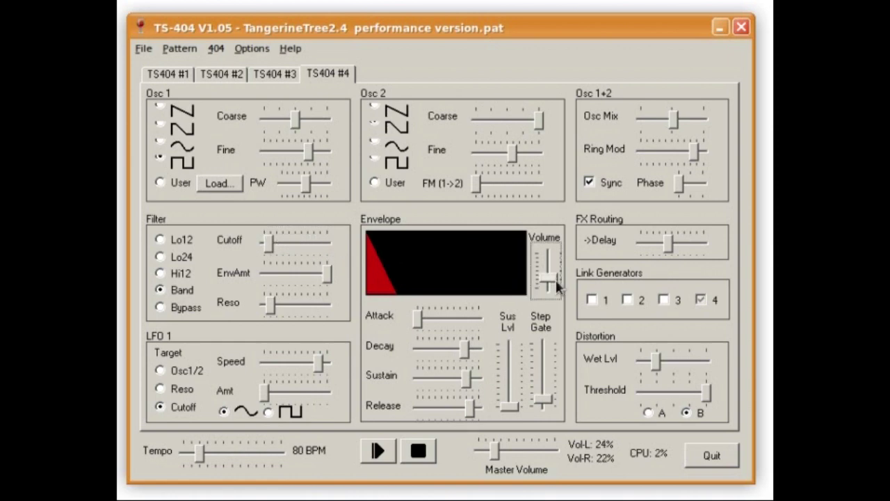
key(Up)
key(Down)
drag(556, 283, 555, 276)
mouse_move(669, 243)
mouse_down()
mouse_move(659, 247)
mouse_move(672, 247)
mouse_up()
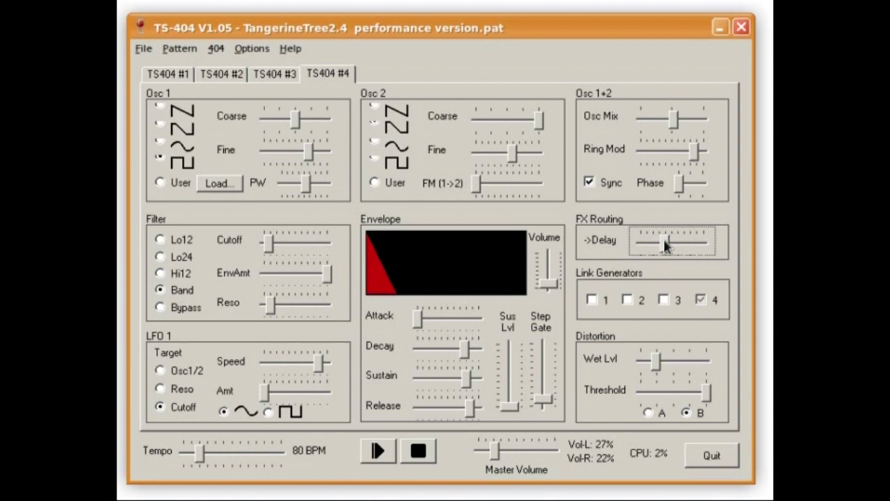
Adjust the TS404 #2 volume to about 10%
click(226, 74)
mouse_move(550, 292)
mouse_down()
mouse_move(549, 270)
mouse_move(552, 284)
mouse_up()
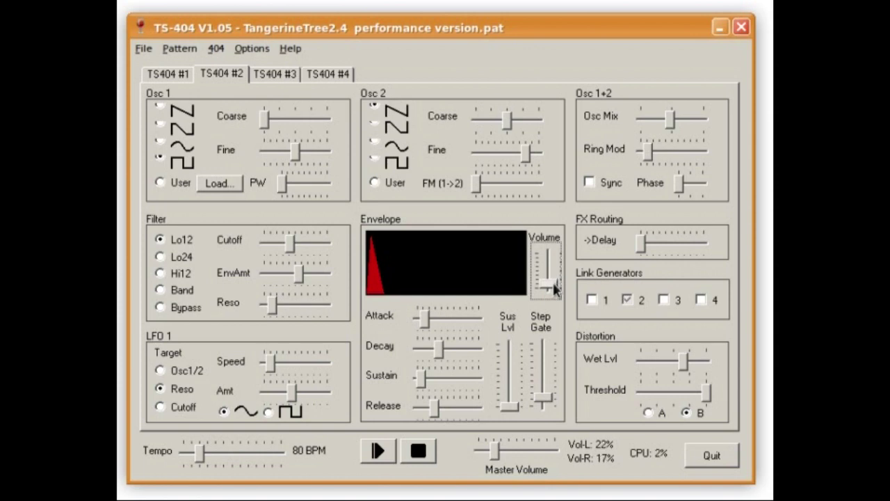
On TS404 #4, open the cutoff to about 85%, lower EnvAmt to near minimum and set the delay send to about 30%
click(333, 73)
drag(654, 243, 660, 243)
drag(269, 243, 317, 242)
drag(327, 273, 271, 277)
Target TS404 #4 LFO 1 at Reso, with speed at about 75% and amount at about 20%
mouse_move(265, 393)
mouse_down()
mouse_move(312, 394)
mouse_move(265, 393)
mouse_move(278, 393)
mouse_up()
click(160, 388)
click(265, 393)
drag(317, 361, 324, 361)
mouse_move(278, 393)
mouse_down()
mouse_move(322, 395)
mouse_move(292, 394)
mouse_up()
drag(324, 362, 311, 362)
drag(292, 393, 278, 394)
Close the TS404 #4 cutoff to about 25%, raise EnvAmt to about 70% and turn off oscillator Sync
drag(317, 242, 291, 242)
drag(264, 271, 311, 278)
drag(292, 242, 282, 242)
click(602, 186)
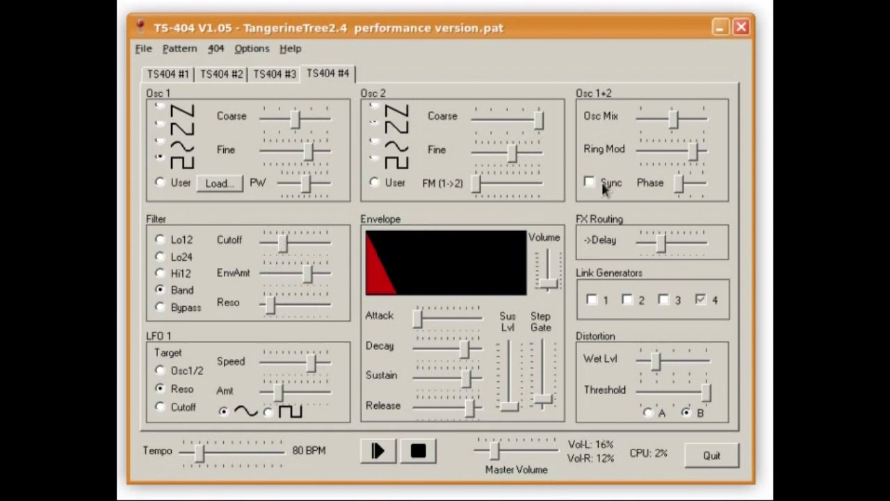
Dip the TS404 #4 delay send to near zero and bring it back to about 40%, raising EnvAmt to about 80%
click(661, 249)
drag(653, 246, 647, 244)
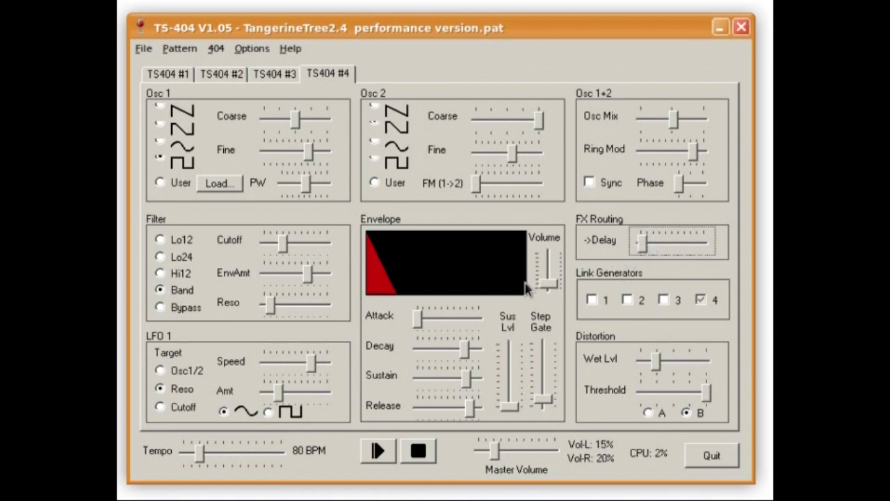
drag(310, 280, 312, 281)
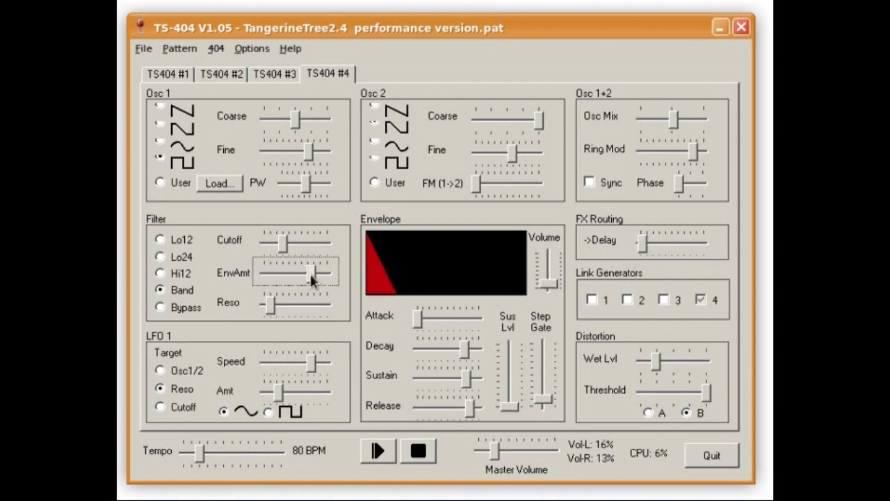
drag(639, 242, 659, 242)
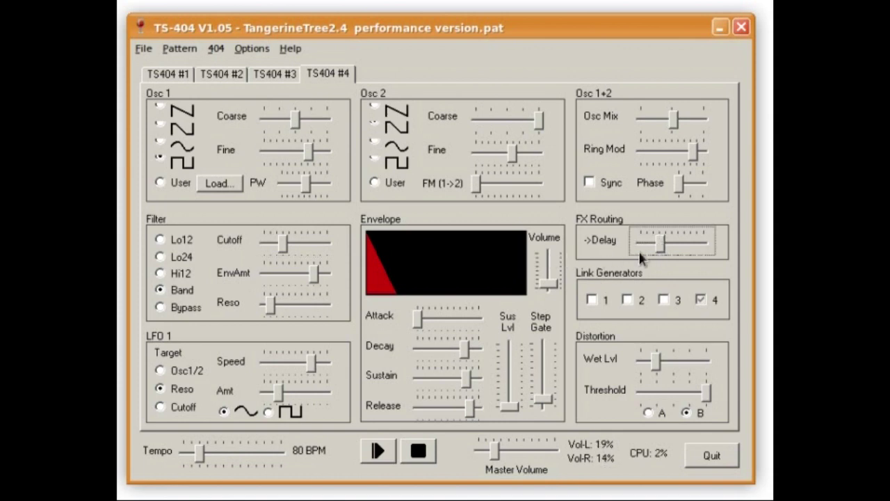
drag(659, 244, 667, 247)
Raise the TS404 #2 volume to about 75%
click(233, 77)
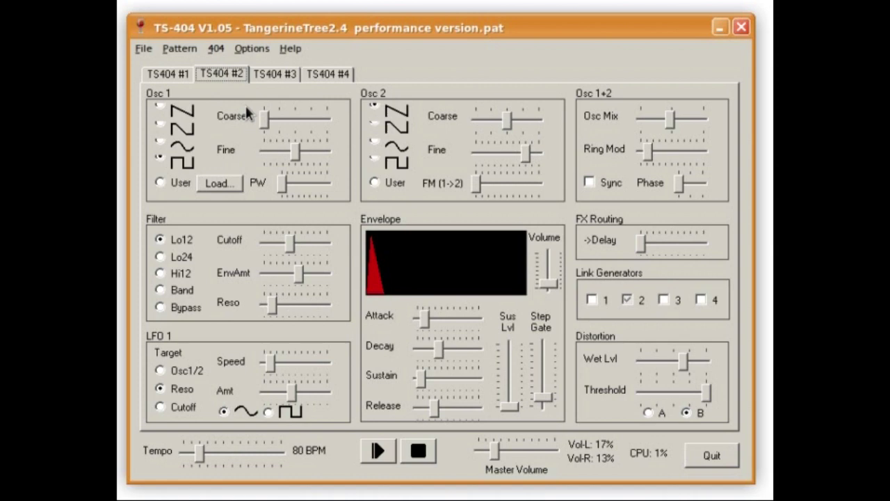
drag(549, 289, 549, 269)
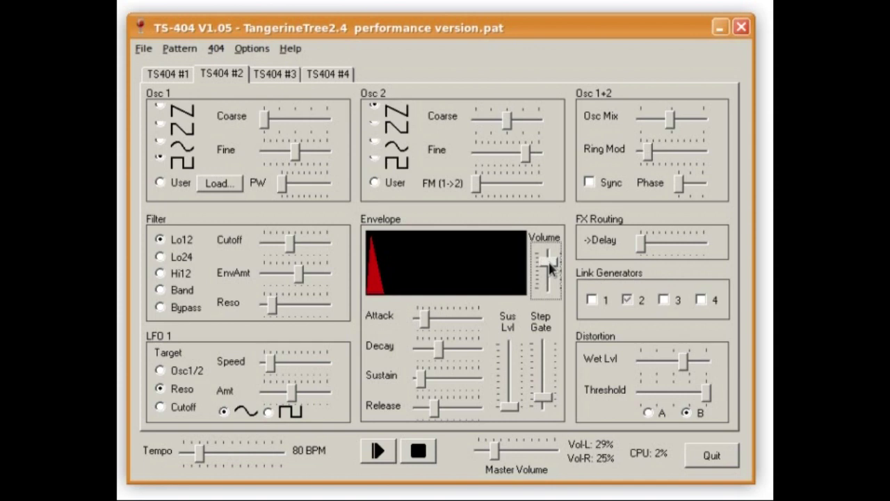
Try a small cutoff adjustment on the TS404 #3 filter
click(278, 73)
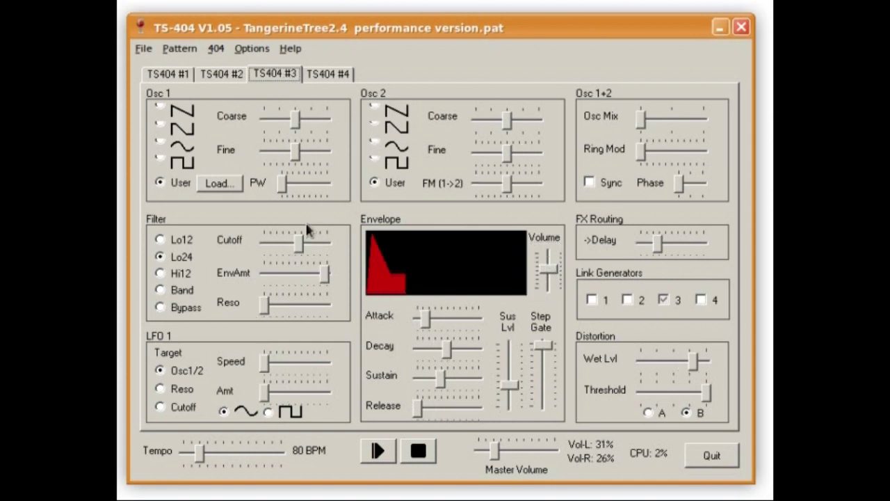
mouse_move(297, 243)
mouse_down()
mouse_move(292, 238)
mouse_move(300, 240)
mouse_up()
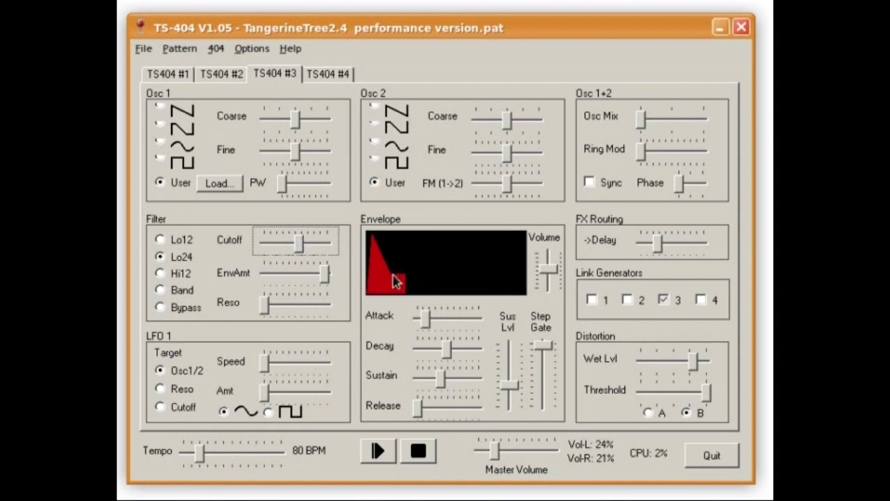
click(233, 75)
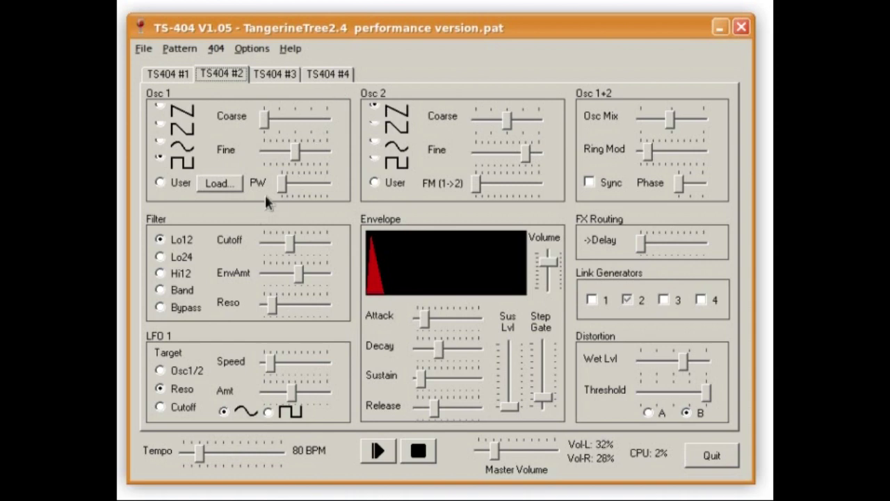
Reduce the TS404 #4 delay send to about 10% and close its cutoff to about 5%
click(335, 76)
drag(663, 238, 650, 238)
drag(278, 239, 274, 241)
Target TS404 #4 LFO 1 at Cutoff, with speed at about 85% and amount at about 10%
mouse_move(284, 392)
mouse_down()
mouse_move(290, 387)
mouse_move(282, 393)
mouse_up()
click(179, 406)
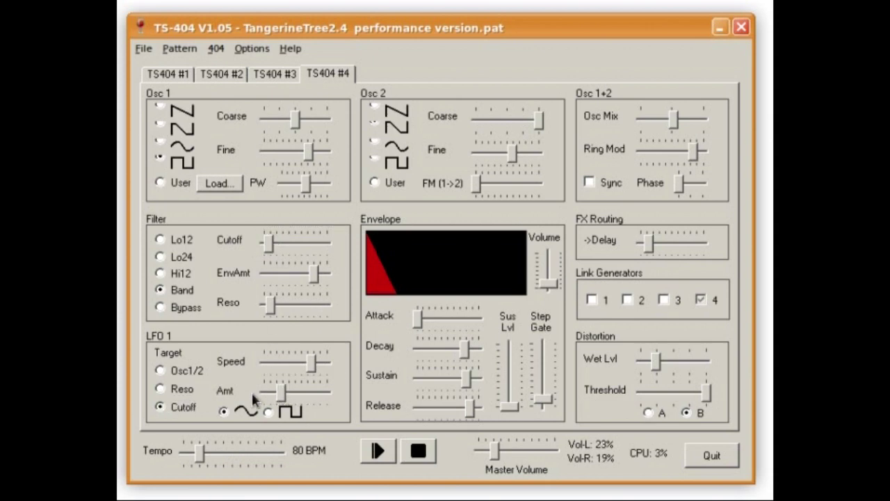
drag(313, 365, 319, 362)
mouse_move(281, 393)
mouse_down()
mouse_move(321, 395)
mouse_move(271, 395)
mouse_up()
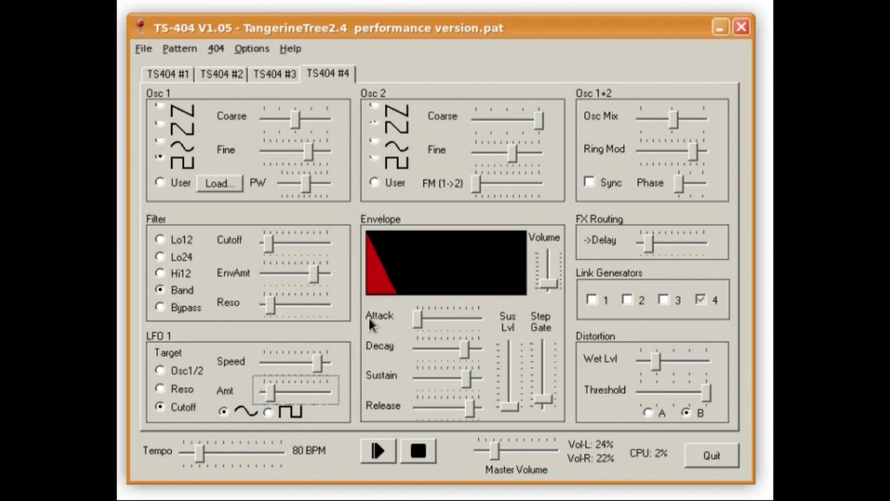
Sweep the TS404 #4 cutoff to maximum and back to about 45%, lowering EnvAmt to about 30% and the delay send to near zero
drag(646, 245, 665, 244)
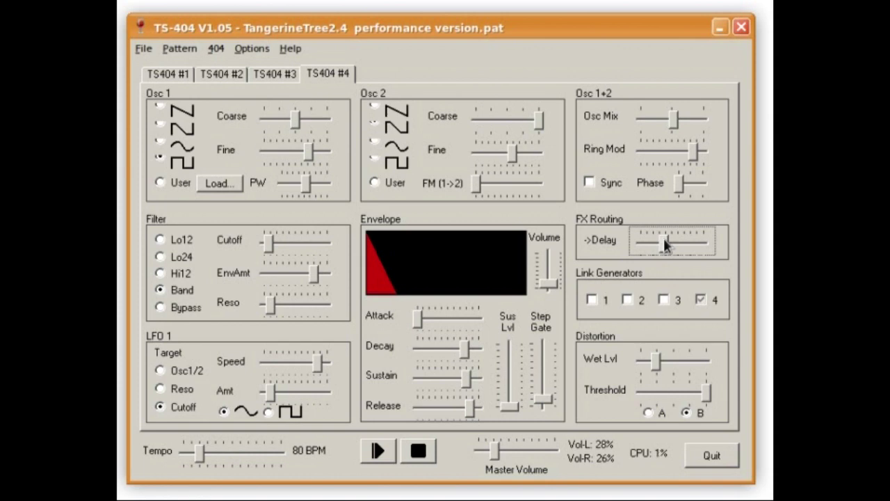
drag(269, 242, 330, 242)
drag(317, 272, 276, 275)
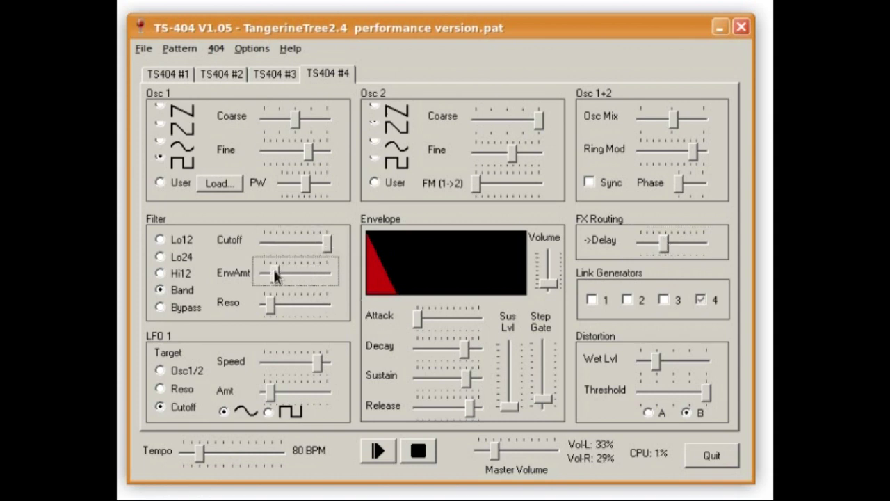
drag(327, 242, 292, 242)
drag(665, 243, 643, 244)
Raise TS404 #4 Step Gate to about 45% and Phase to about 30%, briefly lifting the delay send and returning it to about 5%
click(544, 391)
drag(544, 392, 543, 379)
mouse_move(645, 240)
mouse_down()
mouse_move(685, 243)
mouse_move(655, 243)
mouse_up()
drag(679, 182, 687, 182)
drag(655, 256, 644, 247)
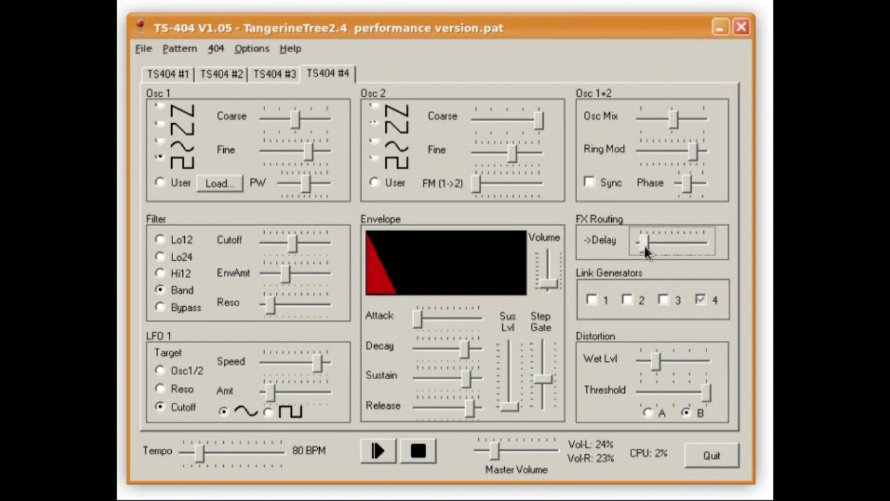
Lower TS404 #4 Ring Mod and EnvAmt to about 10% each and open the cutoff to about 95%
drag(694, 151, 647, 154)
drag(285, 273, 271, 273)
click(289, 241)
drag(292, 242, 324, 242)
Close the TS404 #4 cutoff to about 10%, with EnvAmt raised to about 40% and the delay send to about 50%
drag(644, 242, 660, 244)
drag(321, 247, 289, 242)
drag(273, 271, 291, 277)
drag(285, 241, 272, 238)
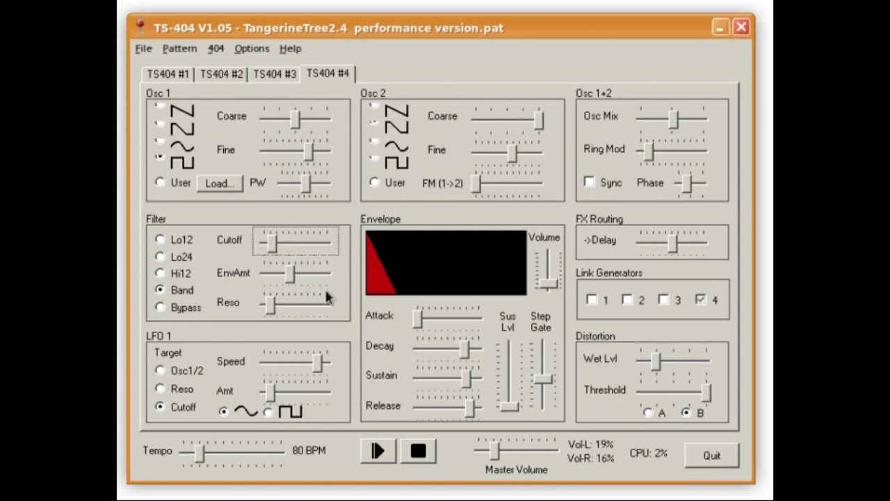
Reduce TS404 #4's delay send to about 25% and fade TS404 #3's volume down to zero
drag(676, 247, 663, 244)
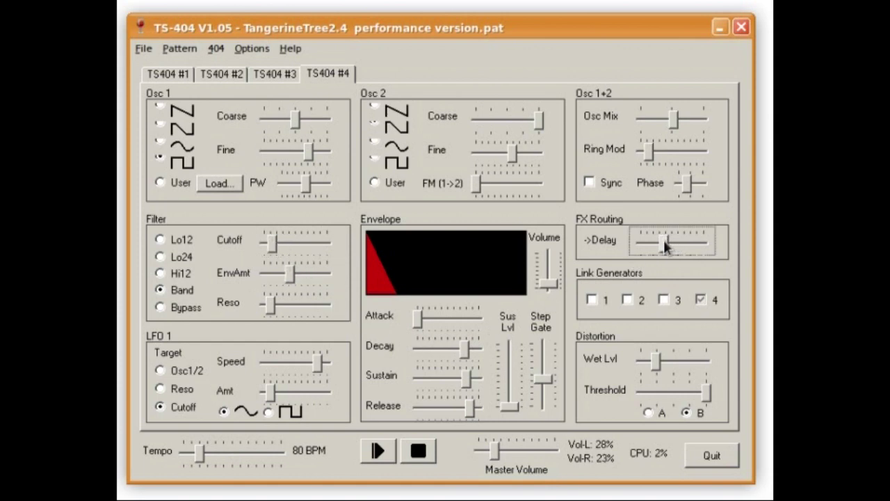
click(275, 75)
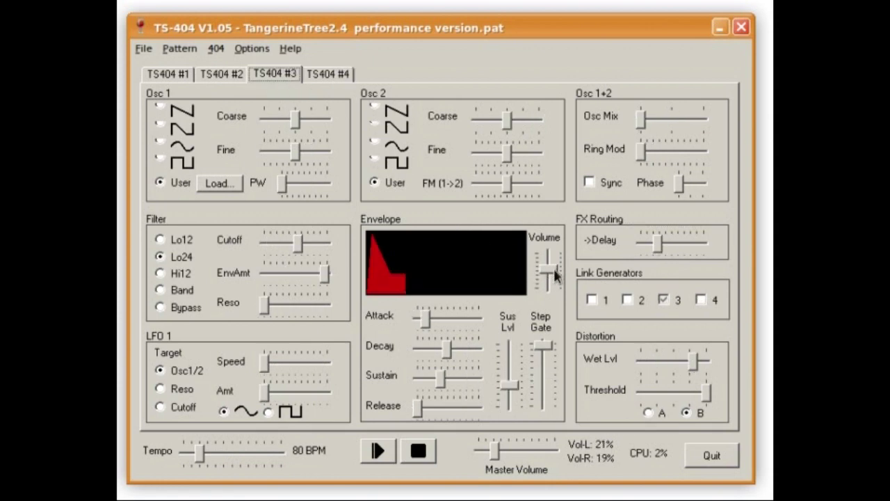
drag(549, 269, 554, 296)
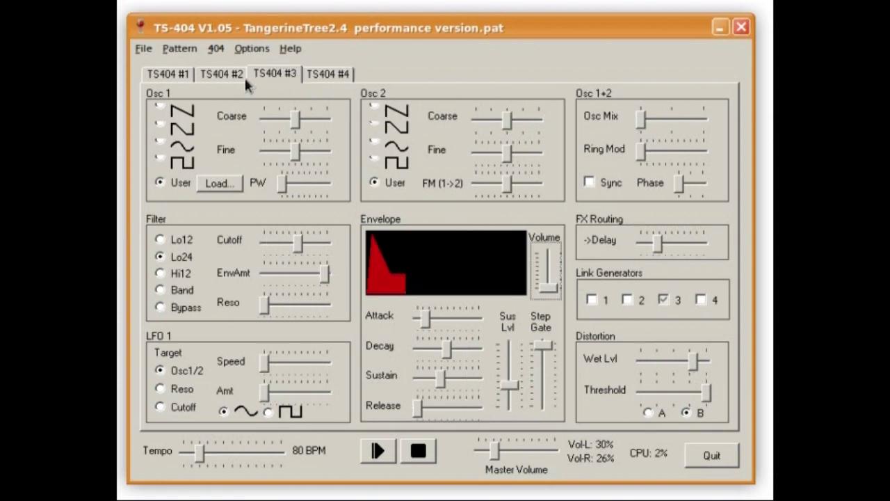
Trim TS404 #2's volume to about 65% and TS404 #4's delay send to about 15%
click(224, 75)
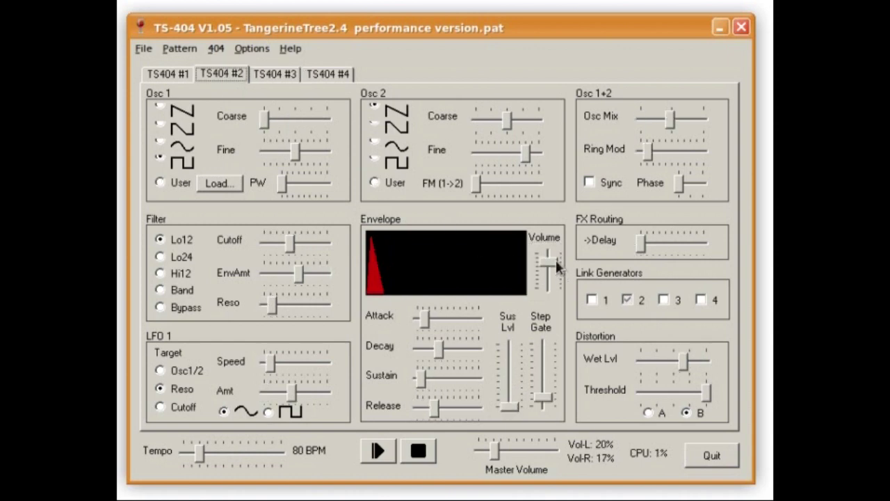
drag(556, 263, 556, 267)
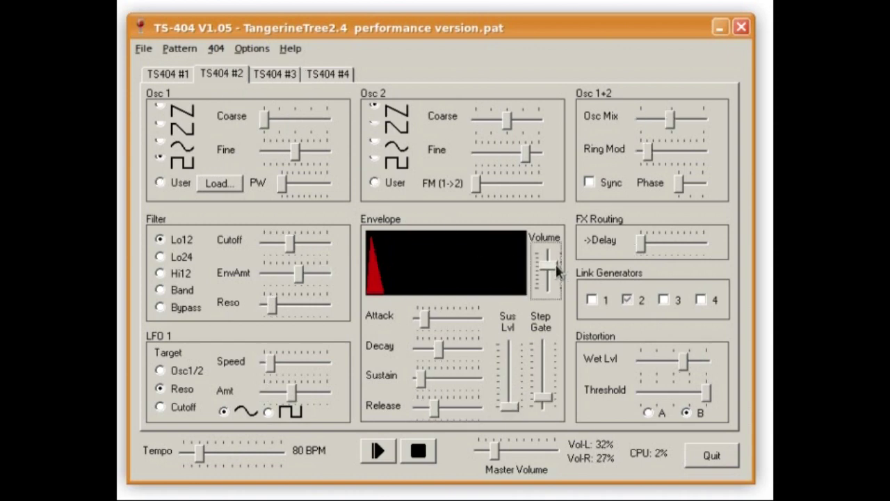
click(321, 73)
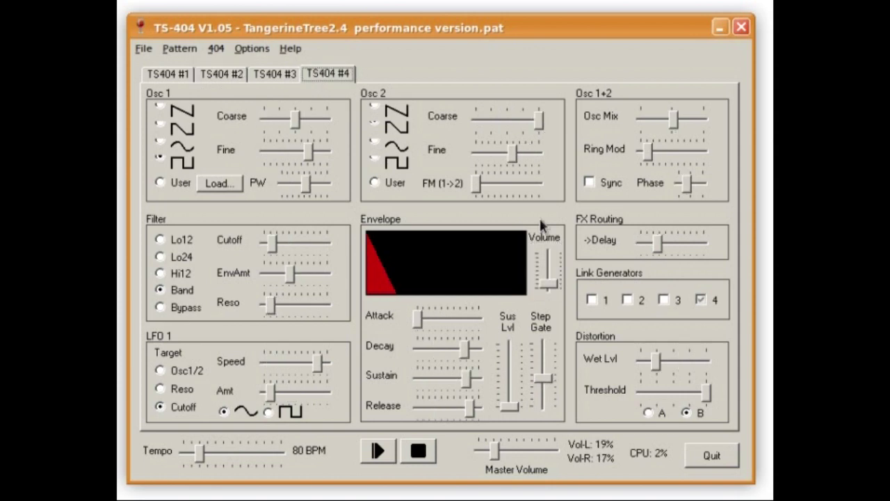
drag(656, 242, 651, 242)
Switch TS404 #4's filter to Lo24, then sweep its cutoff up to about 80% and back to about 5%
click(547, 283)
click(176, 275)
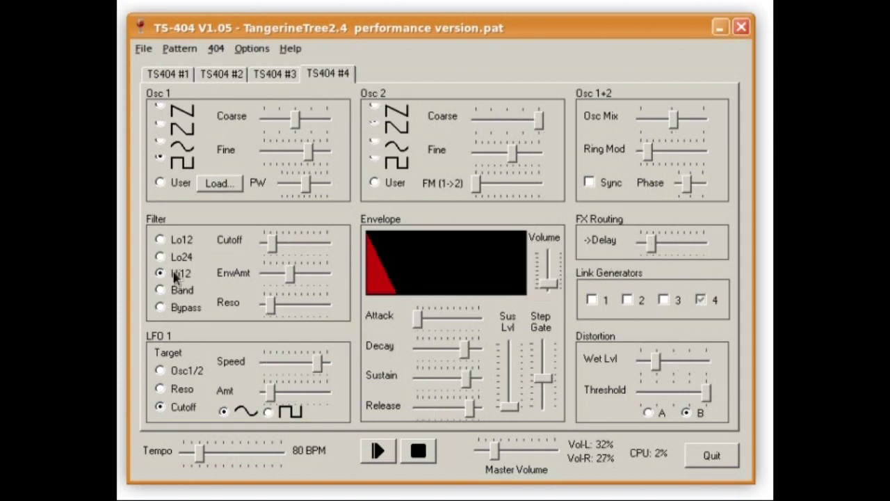
key(Up)
click(275, 243)
drag(276, 244, 293, 246)
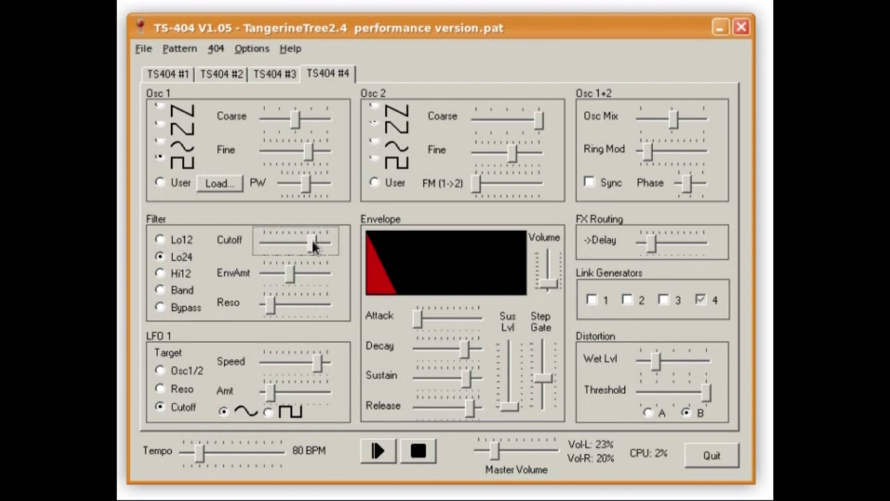
drag(283, 245, 269, 241)
Raise TS404 #4's EnvAmt to about 55% and delay send to about 45%, nudging the volume up and back to about 15%
click(293, 274)
drag(548, 283, 548, 278)
click(648, 241)
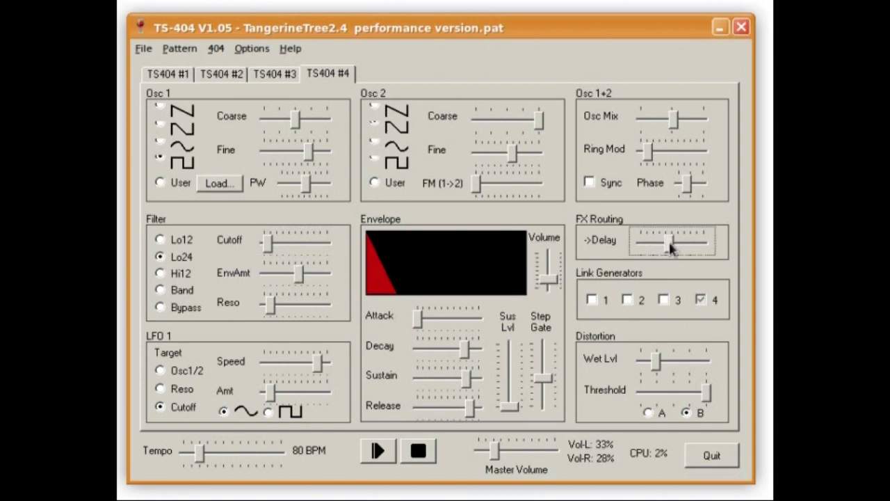
click(549, 283)
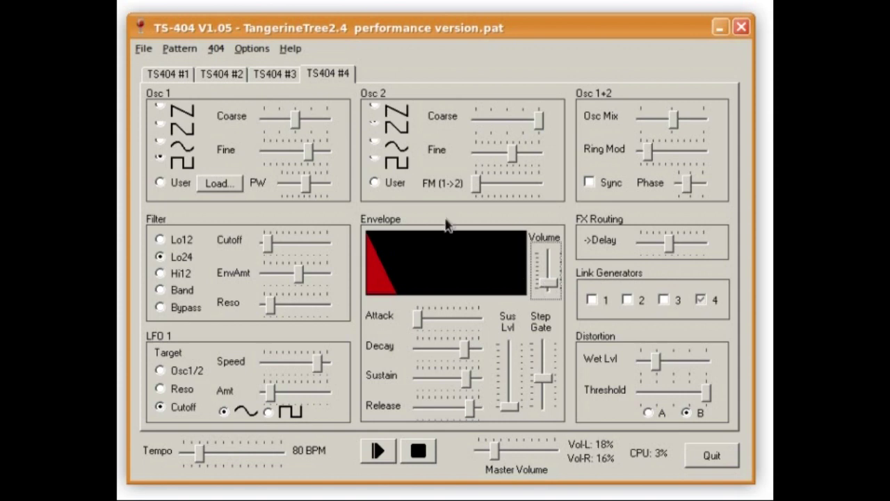
Cut TS404 #3's delay send to zero and fade TS404 #2's volume to near zero
click(277, 74)
drag(660, 245, 640, 242)
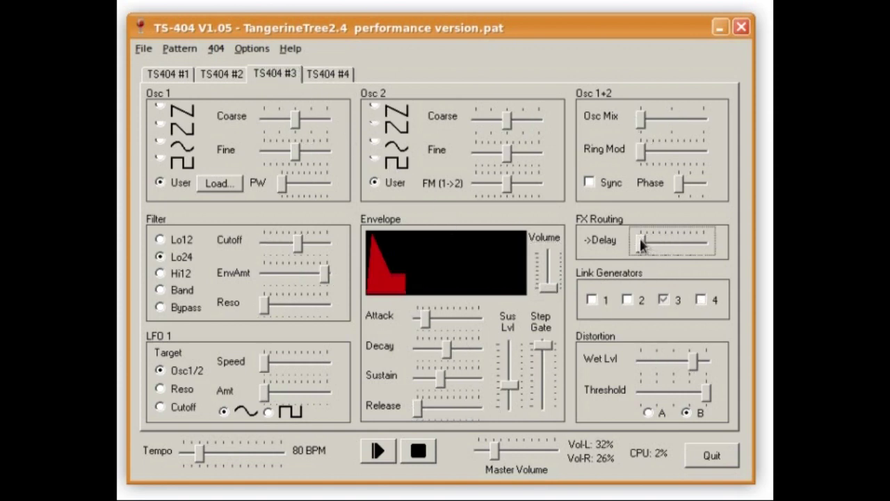
click(230, 77)
click(554, 272)
drag(554, 267, 558, 278)
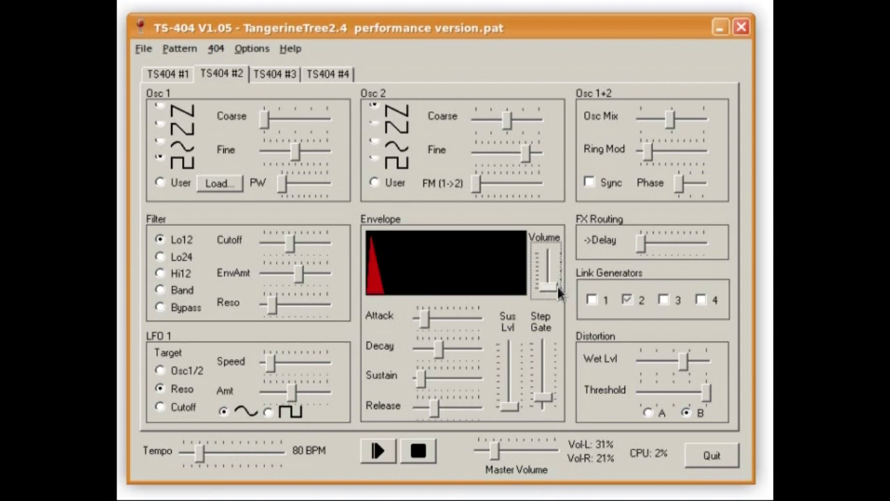
Set TS404 #4's delay send to about 45% and gradually open its cutoff to about 95%
click(322, 75)
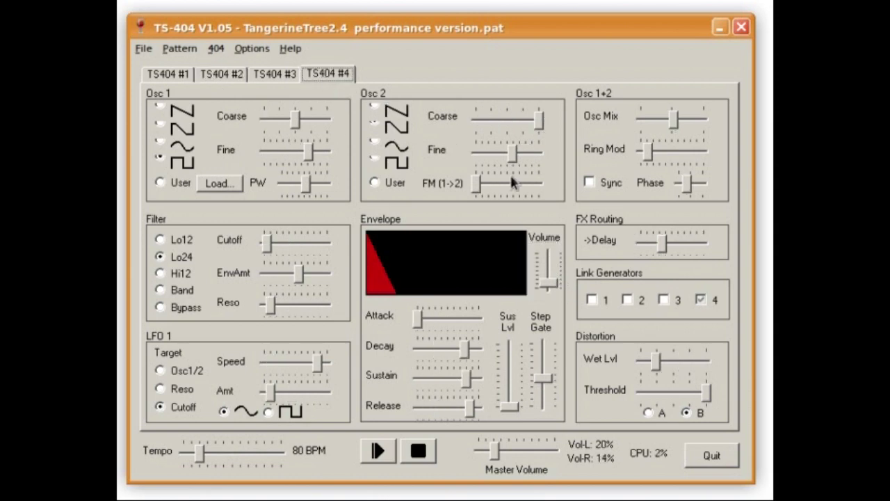
drag(664, 245, 671, 245)
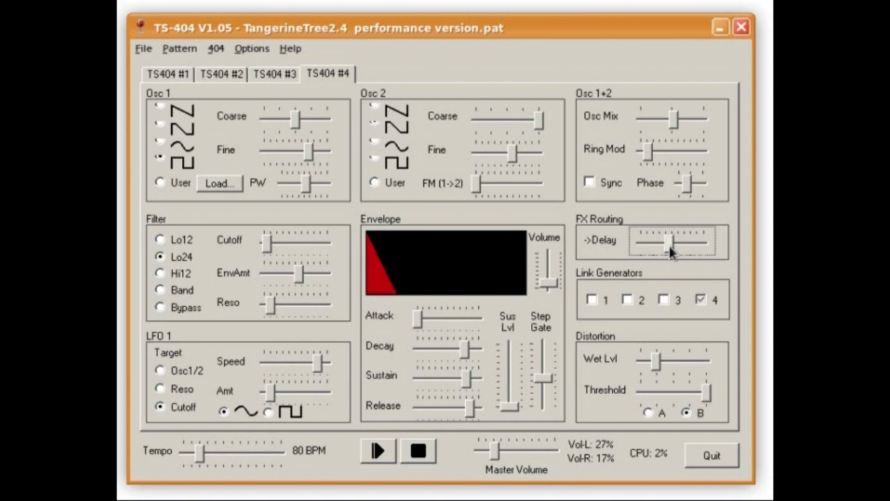
click(268, 241)
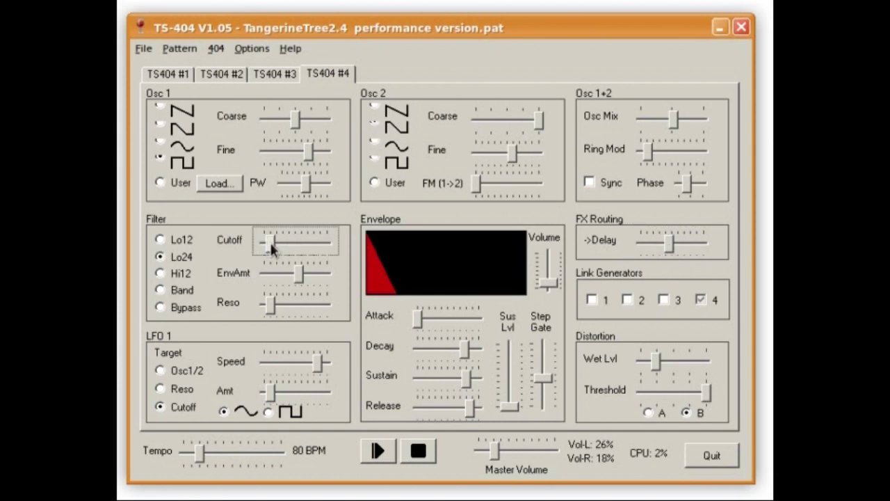
drag(283, 242, 285, 239)
drag(291, 235, 321, 238)
Fade TS404 #4's volume to near zero, with Step Gate raised to about 95% and the delay send lowered to about 5%
click(553, 285)
mouse_move(543, 378)
mouse_down()
mouse_move(543, 394)
mouse_move(543, 376)
mouse_up()
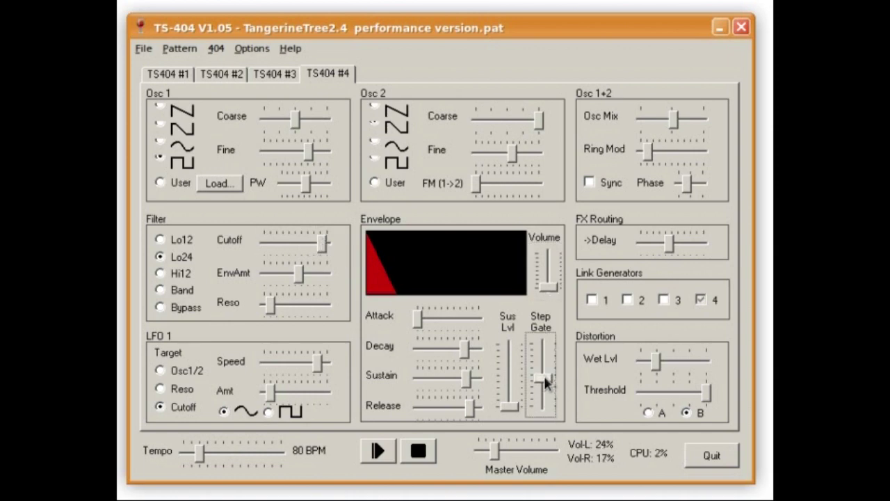
drag(669, 243, 646, 245)
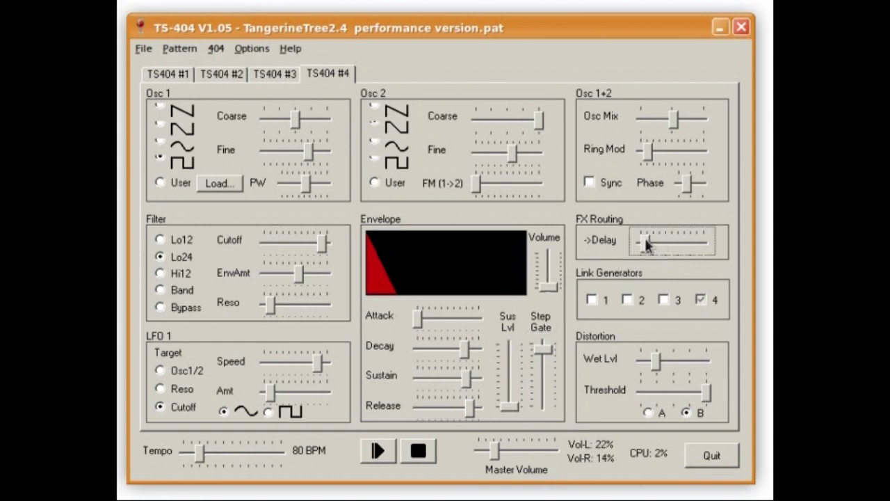
click(548, 286)
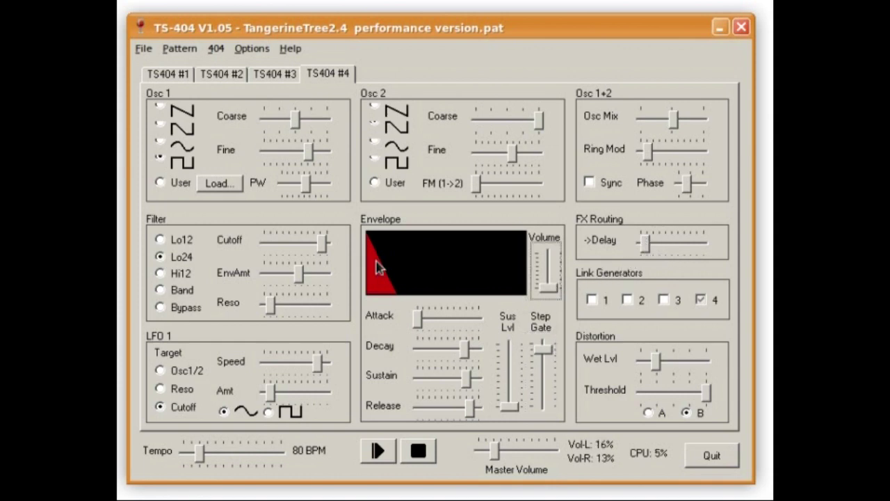
click(330, 239)
Close TS404 #1's cutoff in stages to zero and lower its Osc Mix to near zero
click(176, 75)
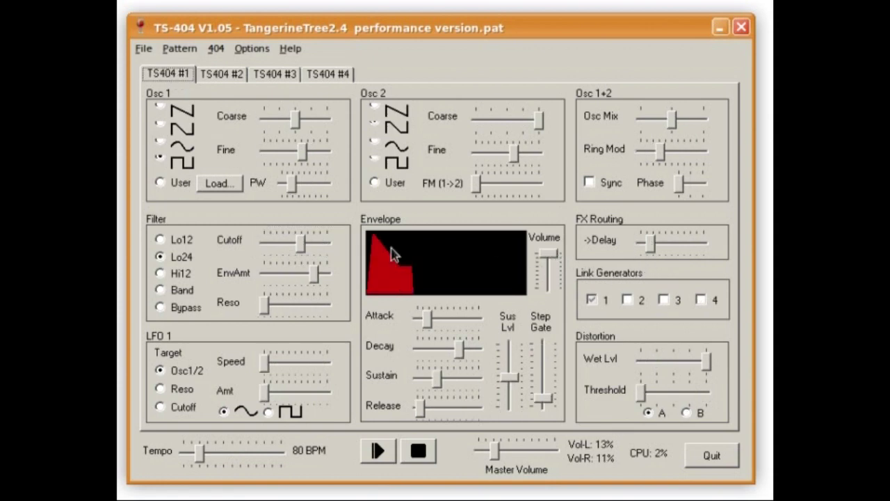
drag(303, 243, 291, 243)
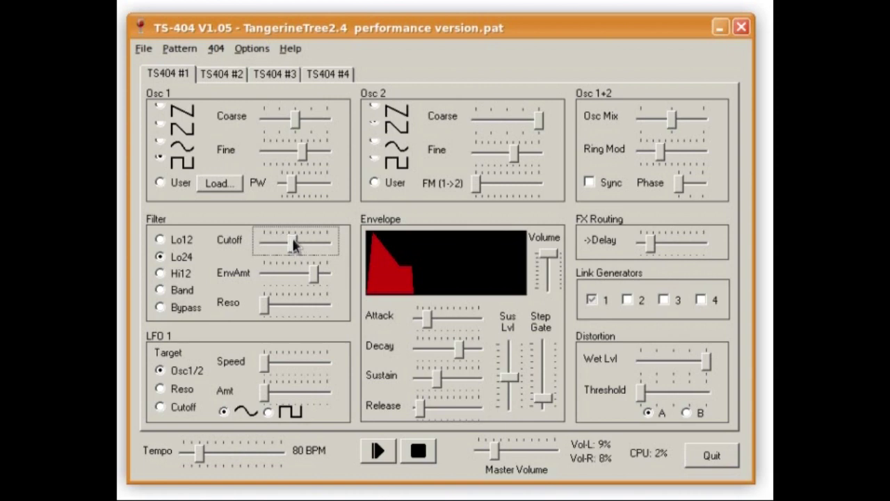
drag(671, 118, 638, 118)
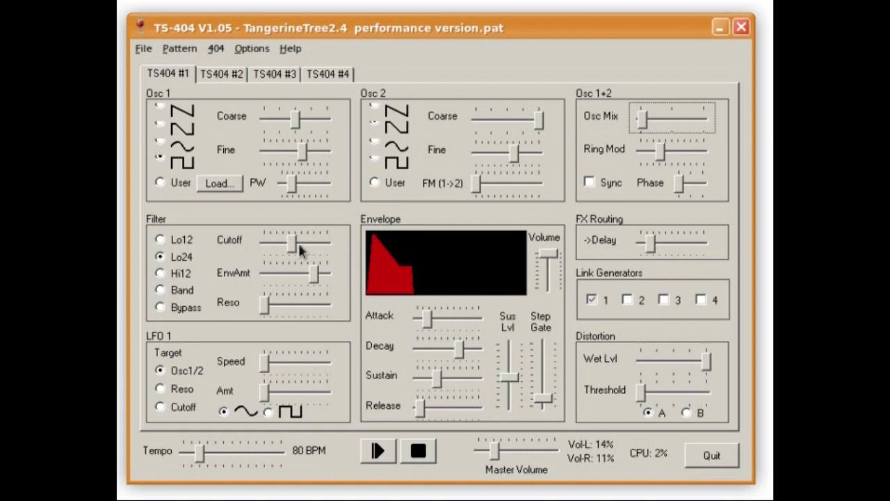
drag(291, 242, 262, 239)
Cut TS404 #1's delay send to zero, with EnvAmt lowered to about 50% and volume to about 65%
drag(649, 240, 640, 245)
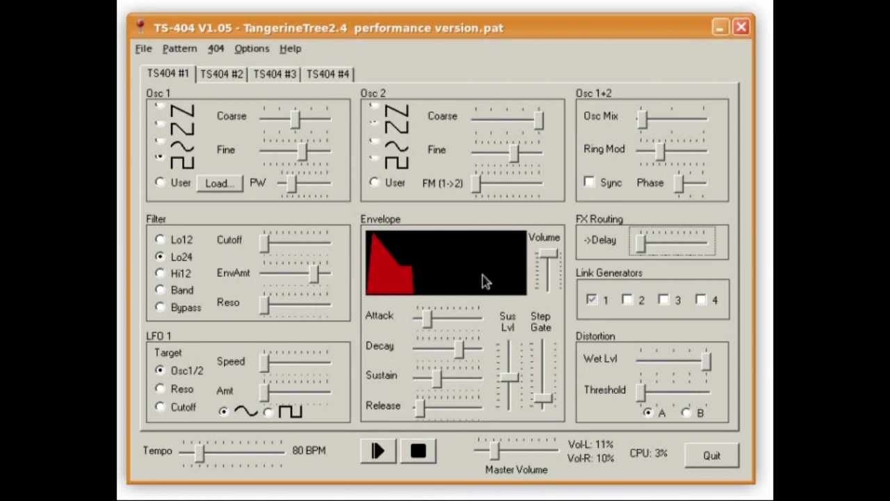
drag(312, 277, 294, 273)
click(550, 256)
drag(549, 257, 546, 262)
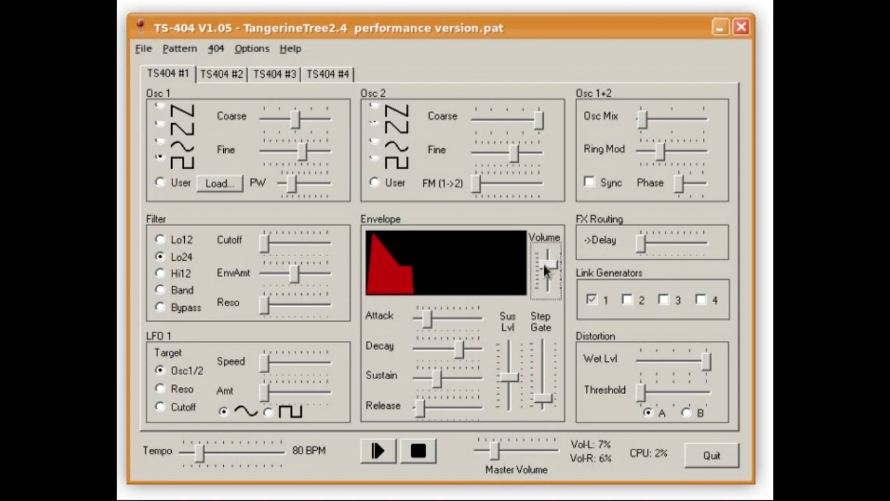
Cut TS404 #4's delay send to zero and lower its cutoff to about 55%
click(327, 74)
click(641, 246)
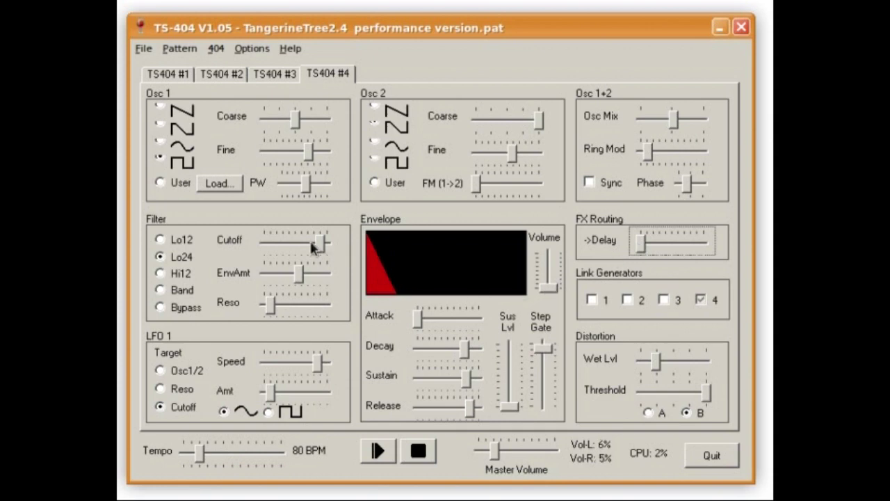
drag(320, 245, 298, 240)
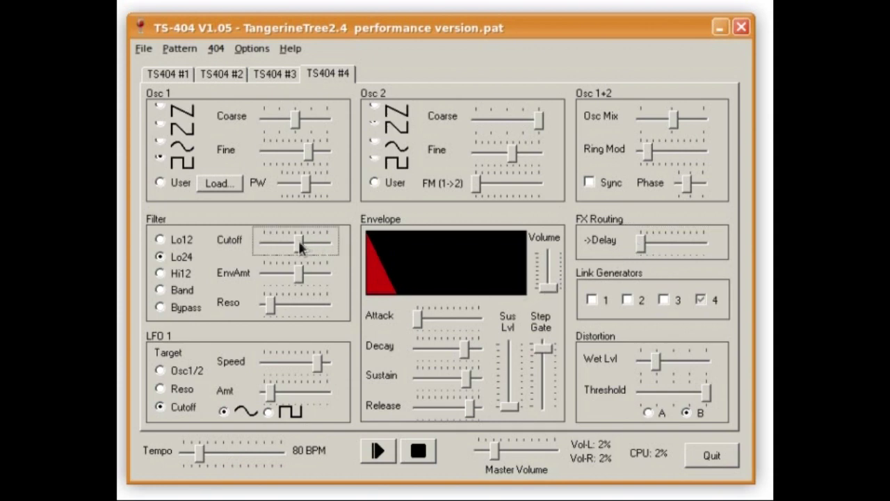
Fade TS404 #1's volume down to near zero and stop playback of the pattern
click(185, 76)
click(555, 271)
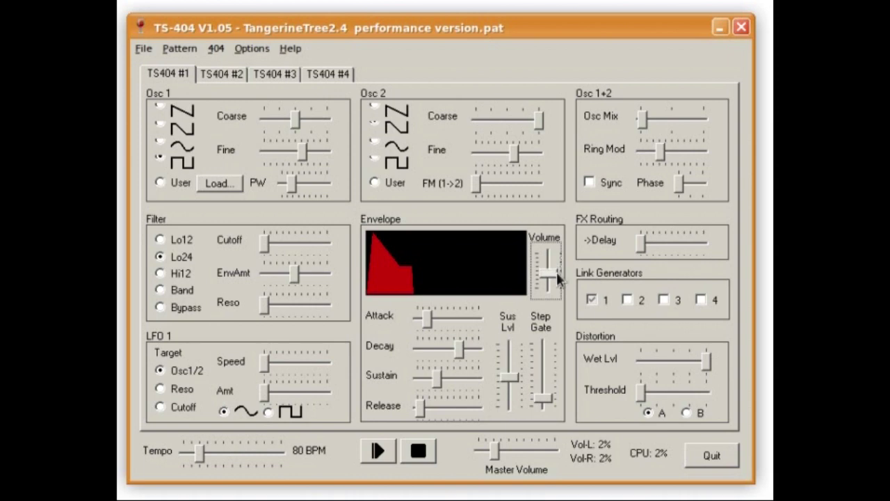
drag(554, 277, 555, 289)
click(416, 452)
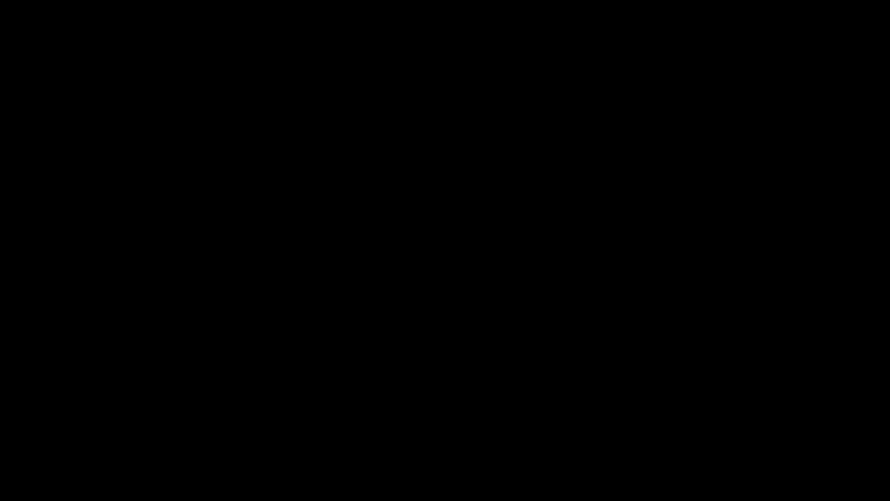